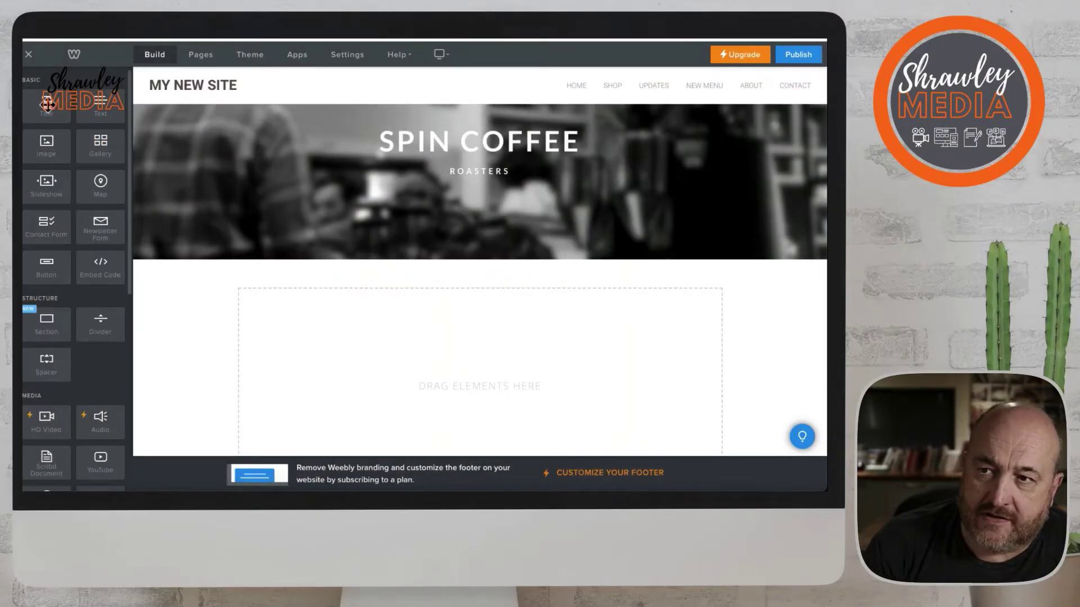
Stack a Title, a Text paragraph and a Divider element in the empty section
drag(48, 103, 101, 175)
click(297, 371)
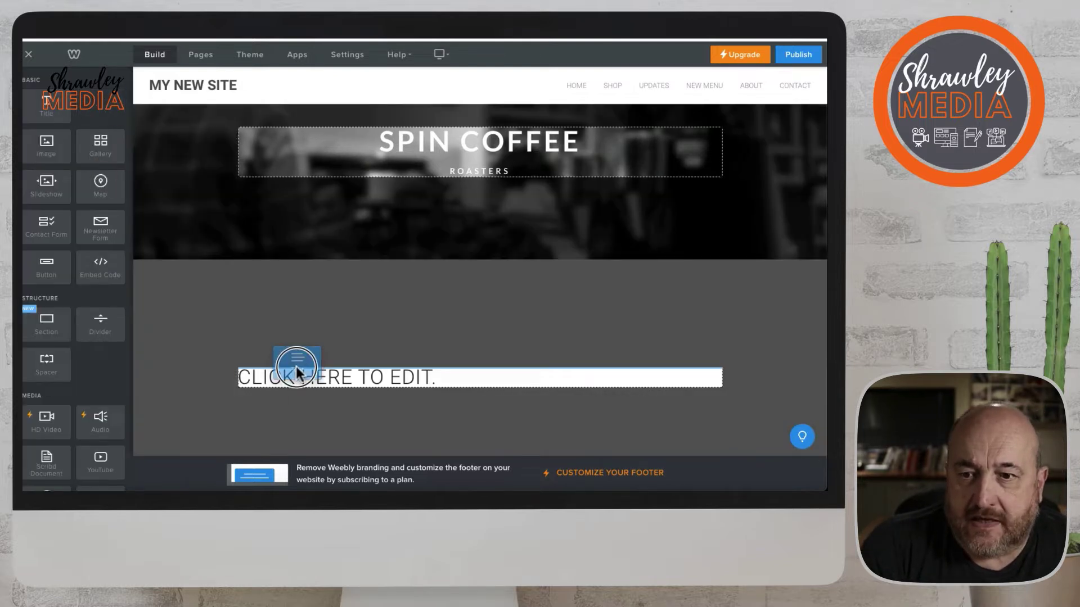
drag(297, 371, 314, 388)
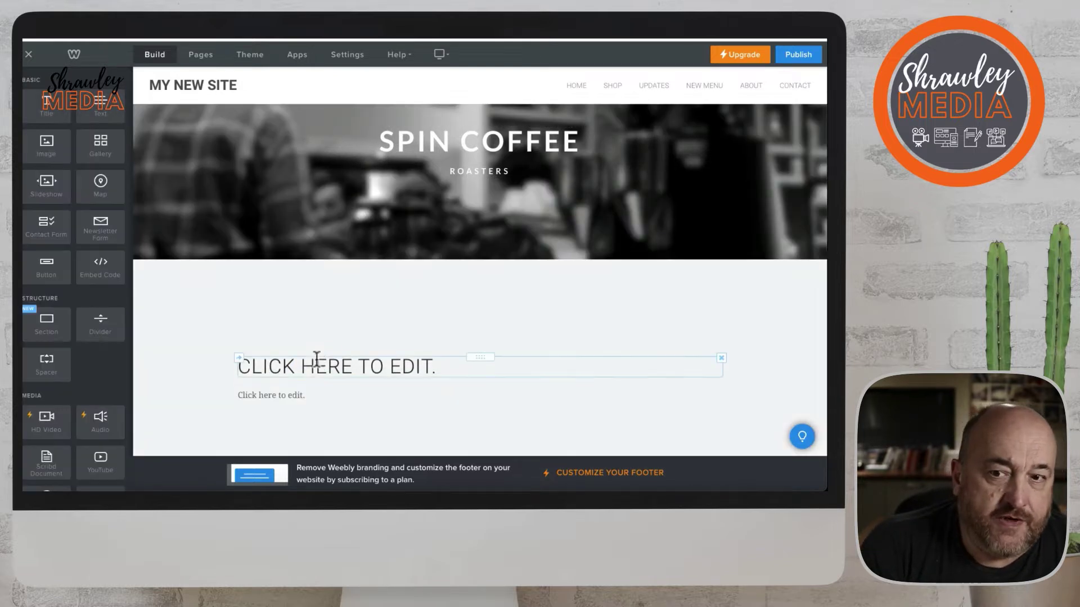
scroll(315, 360, down, 3)
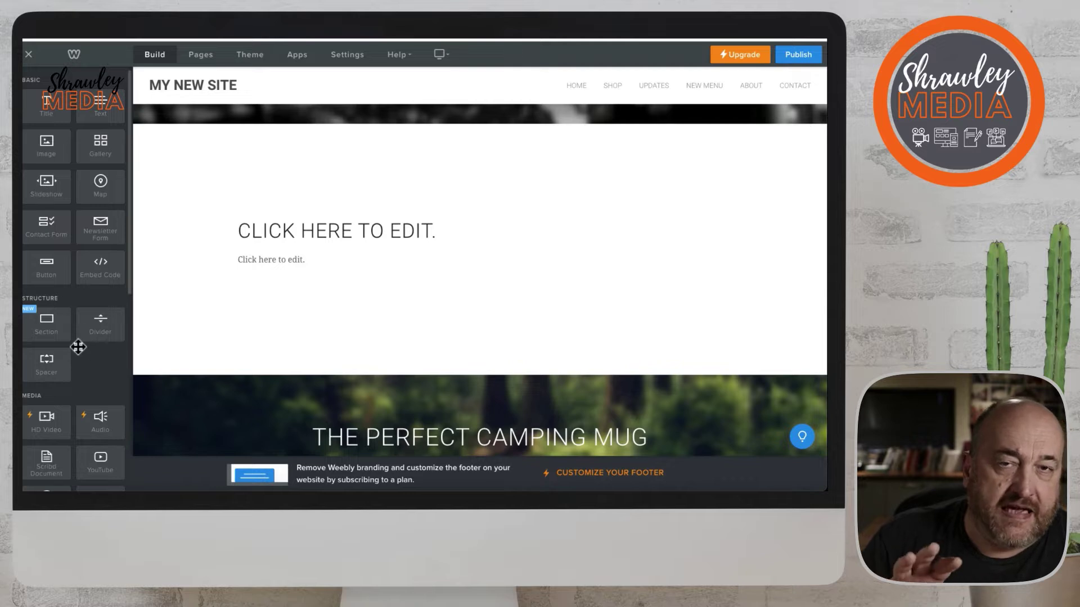
drag(100, 325, 310, 284)
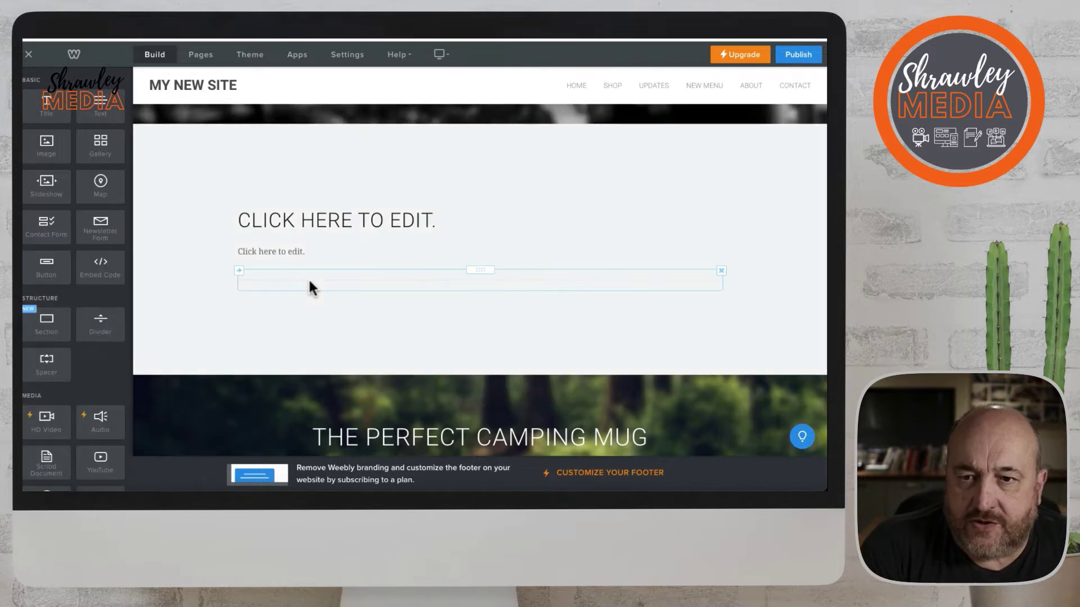
Set the divider's width to 70%
click(346, 284)
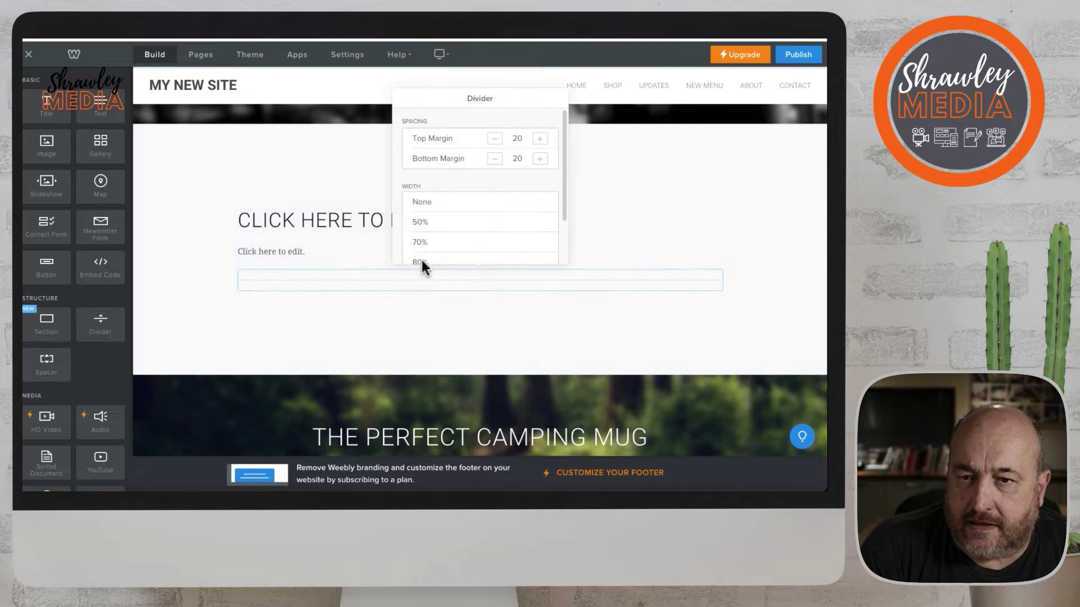
click(437, 242)
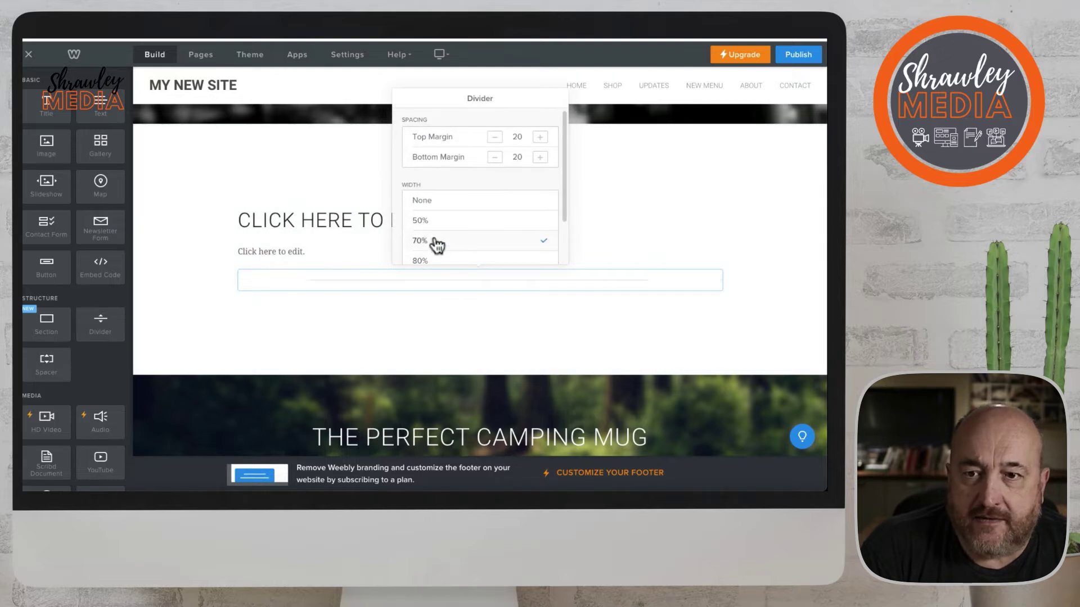
click(597, 226)
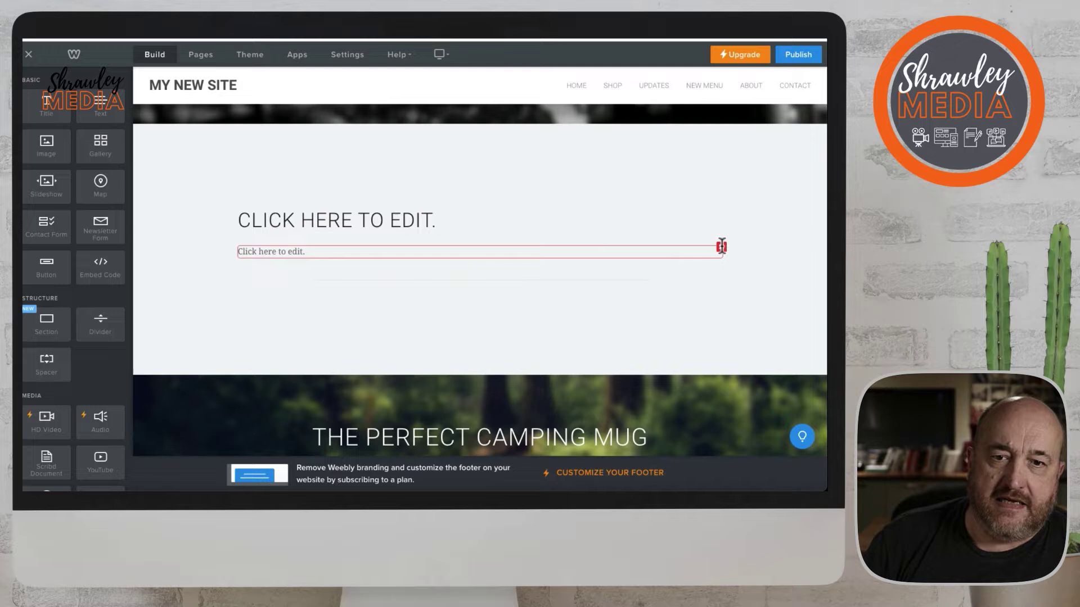
Delete the paragraph placeholder and start editing the title text
click(721, 247)
click(695, 217)
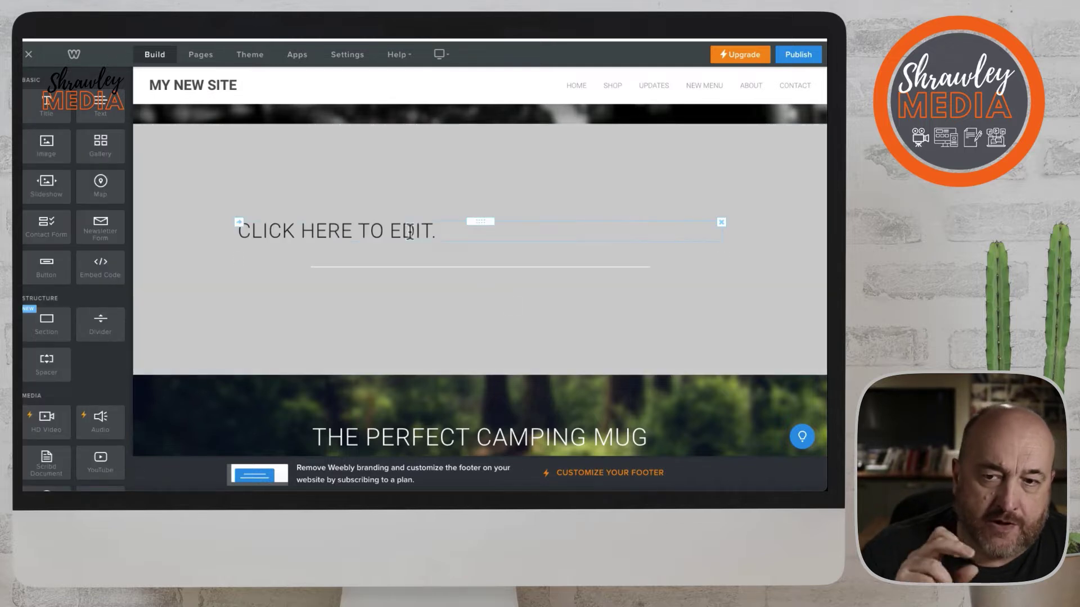
click(410, 231)
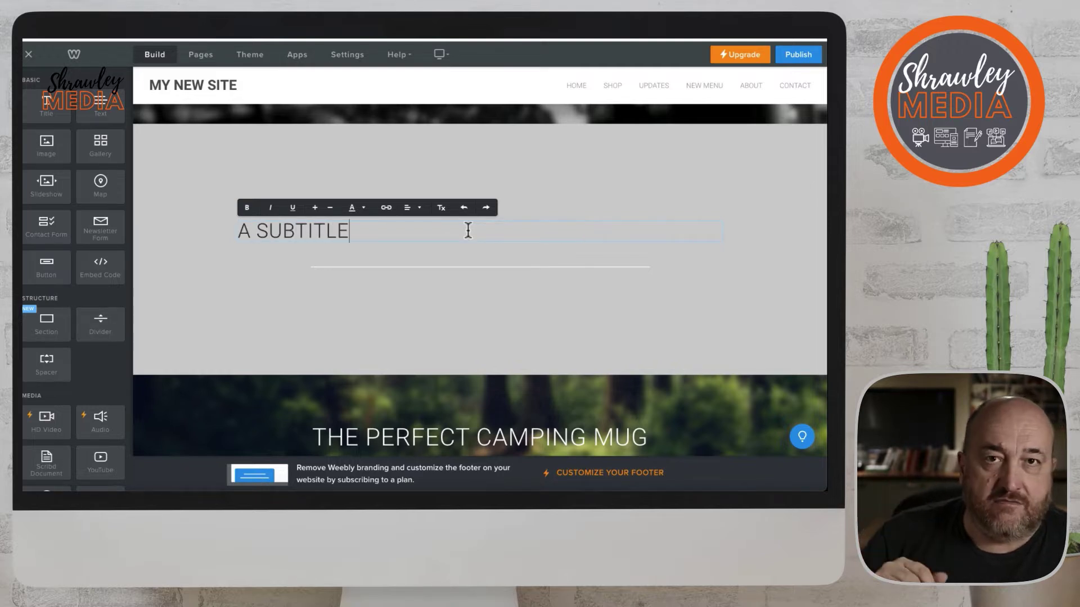
Centre-align the 'A SUBTITLE' heading text
drag(354, 231, 222, 229)
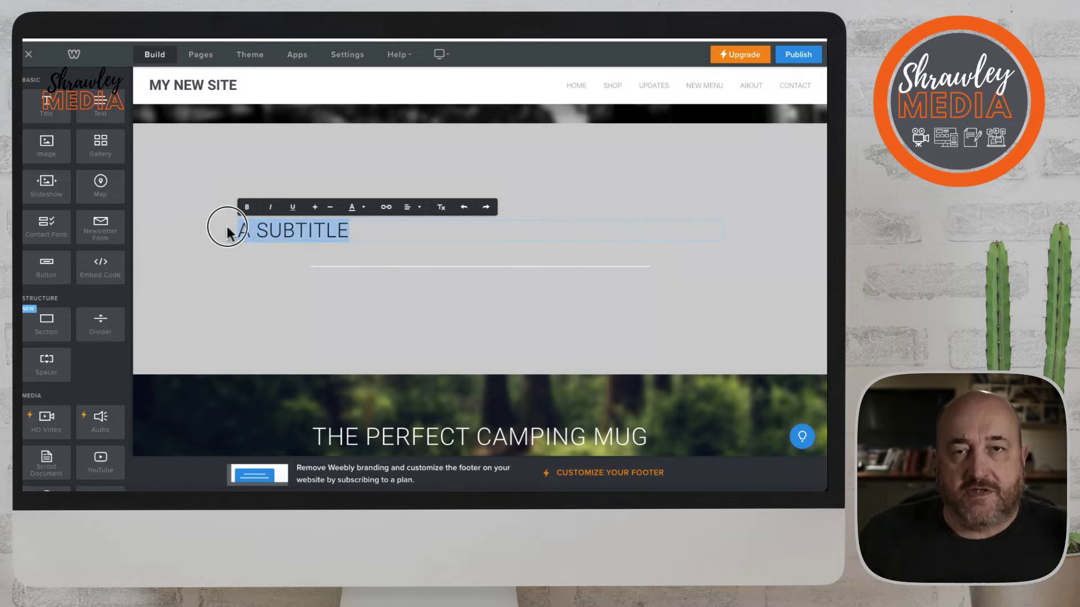
click(416, 207)
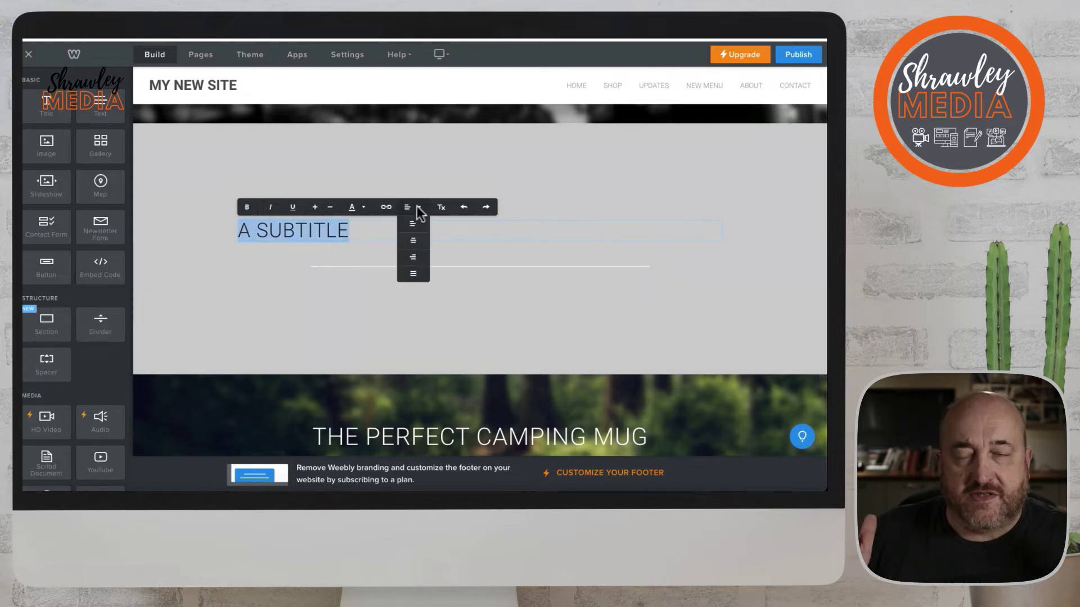
click(416, 248)
click(655, 242)
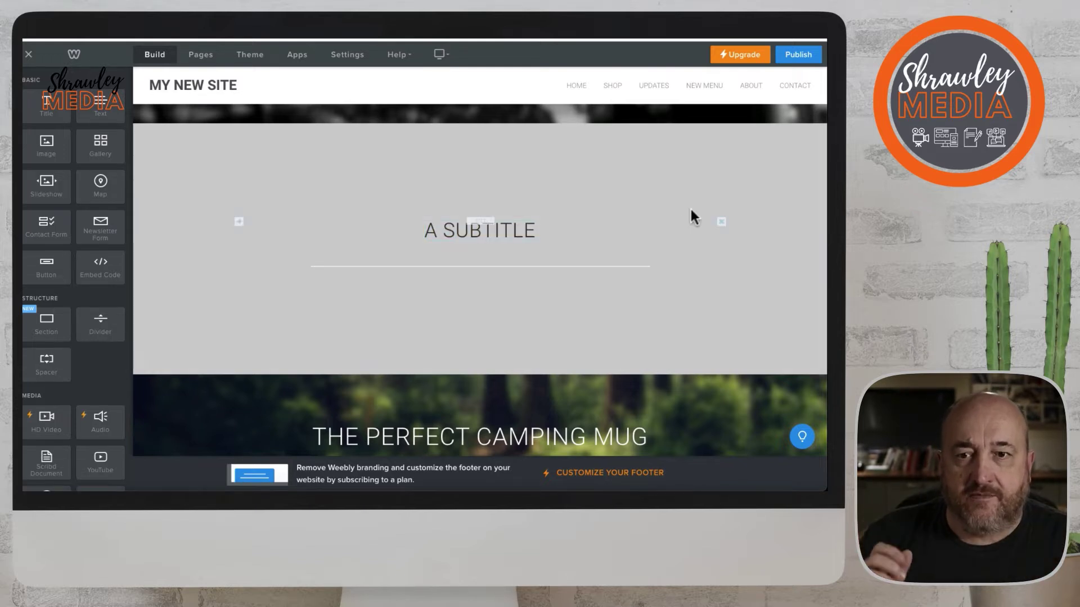
Reduce the divider's top margin to 0 in its Divider settings
scroll(680, 208, up, 2)
scroll(685, 248, down, 2)
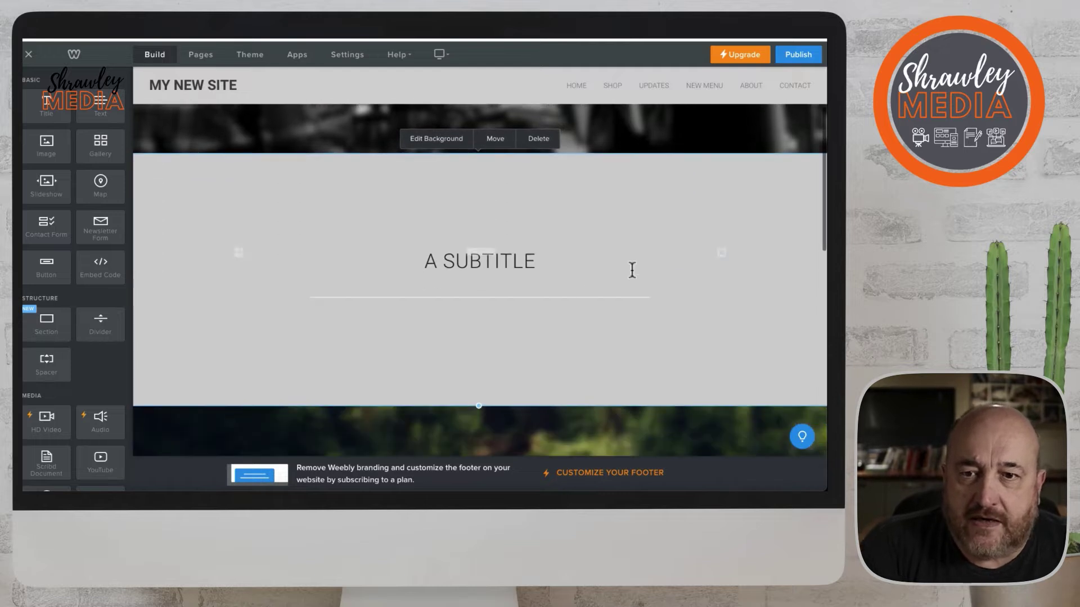
click(551, 297)
scroll(504, 243, down, 2)
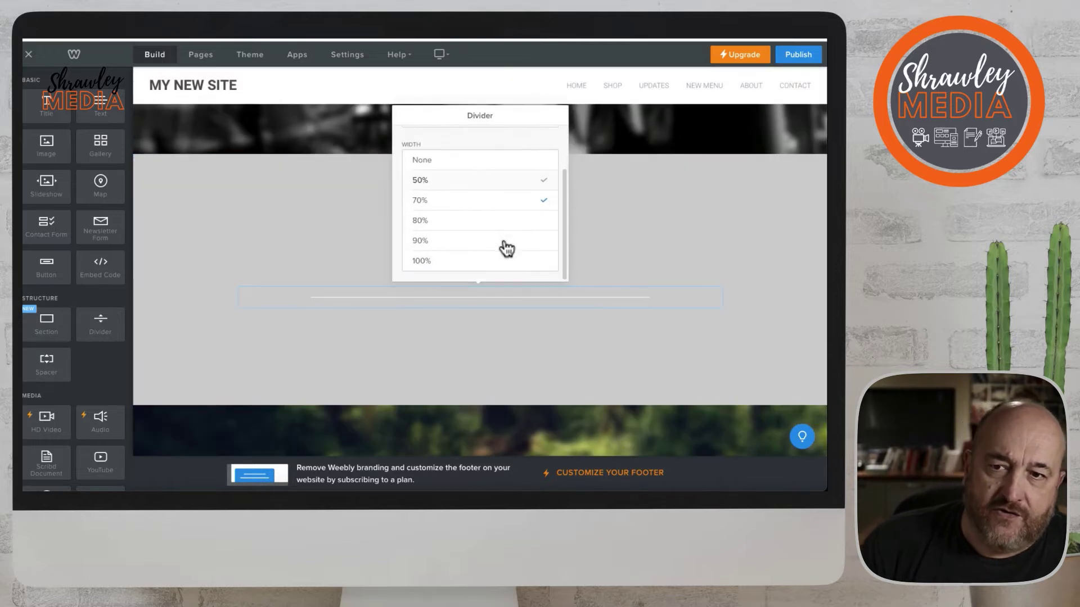
scroll(506, 247, up, 2)
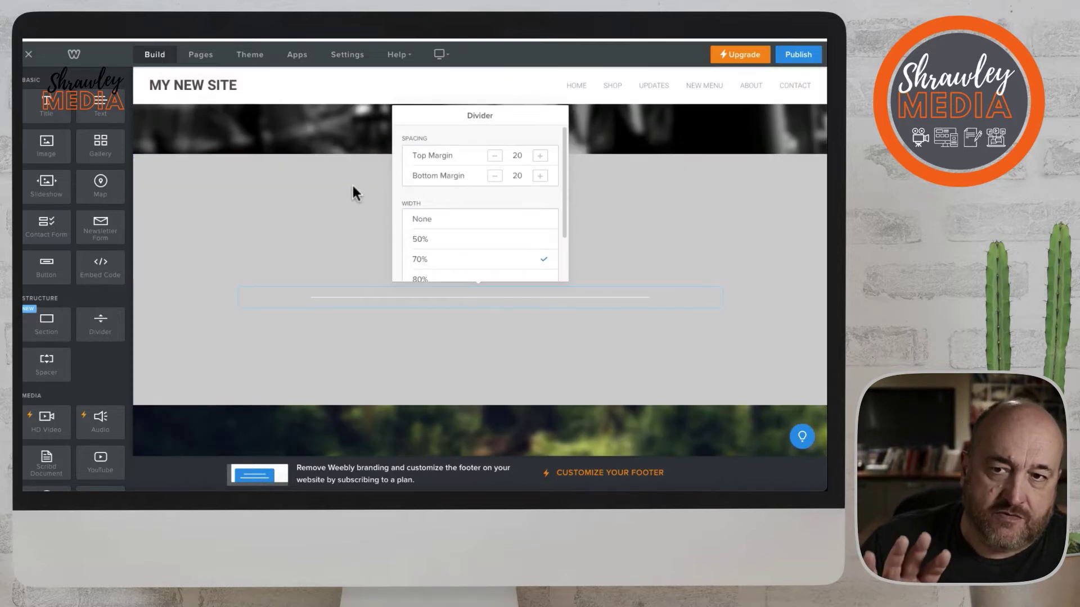
click(496, 164)
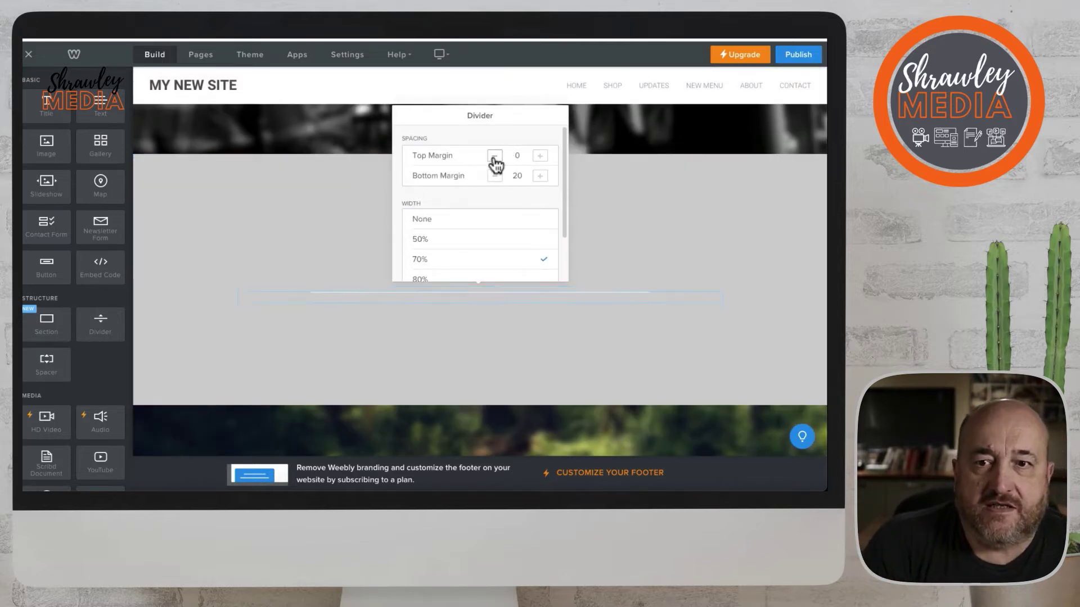
click(687, 200)
scroll(659, 273, up, 1)
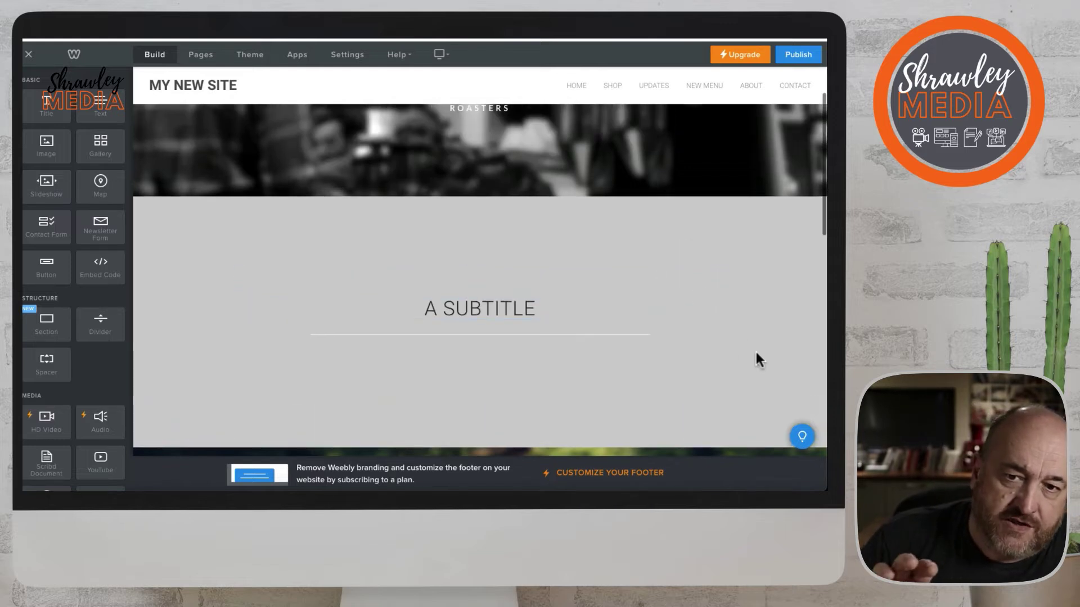
scroll(669, 362, down, 1)
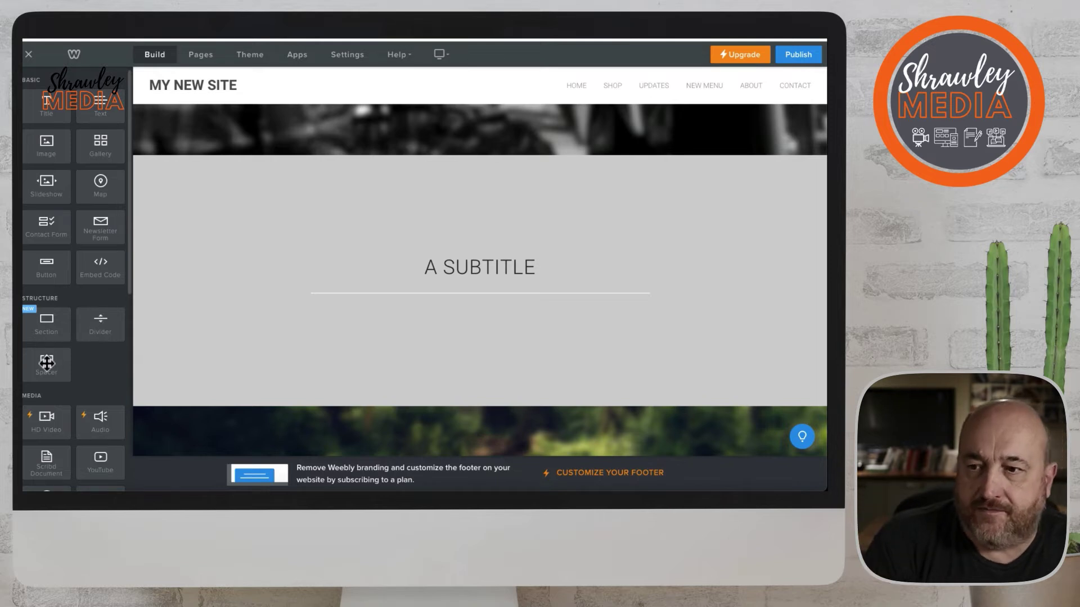
drag(47, 362, 478, 390)
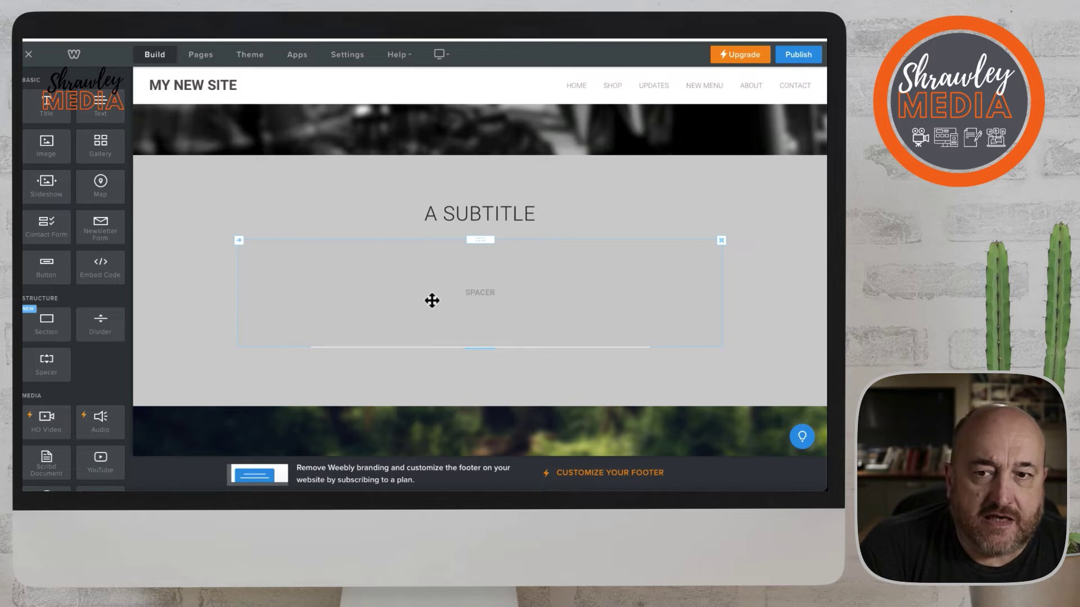
click(721, 243)
click(699, 213)
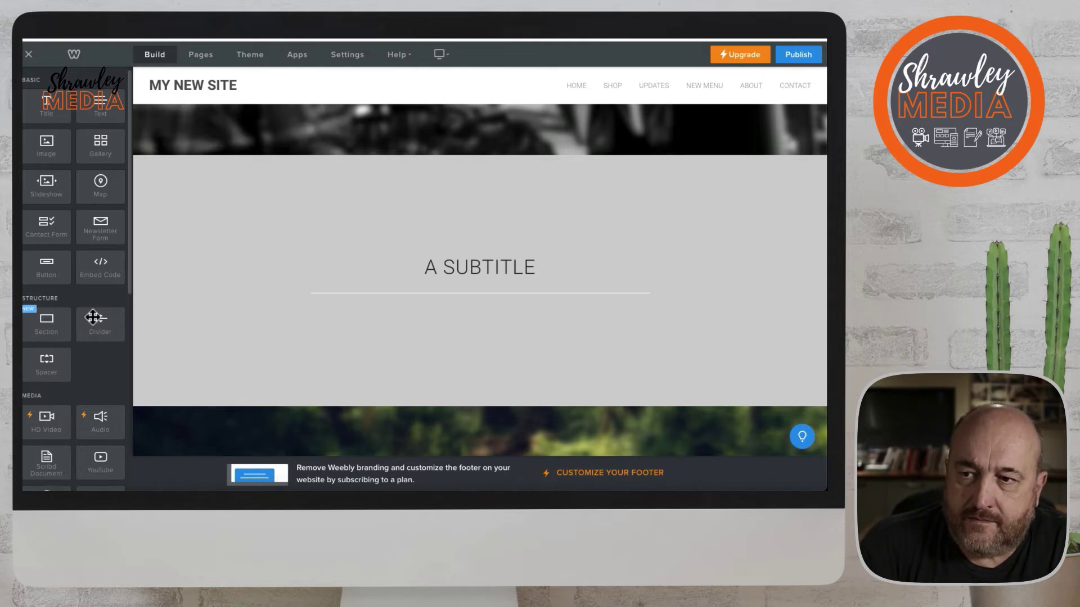
Drop an Image element at the left edge of 'A SUBTITLE' to form a new column
scroll(93, 318, down, 1)
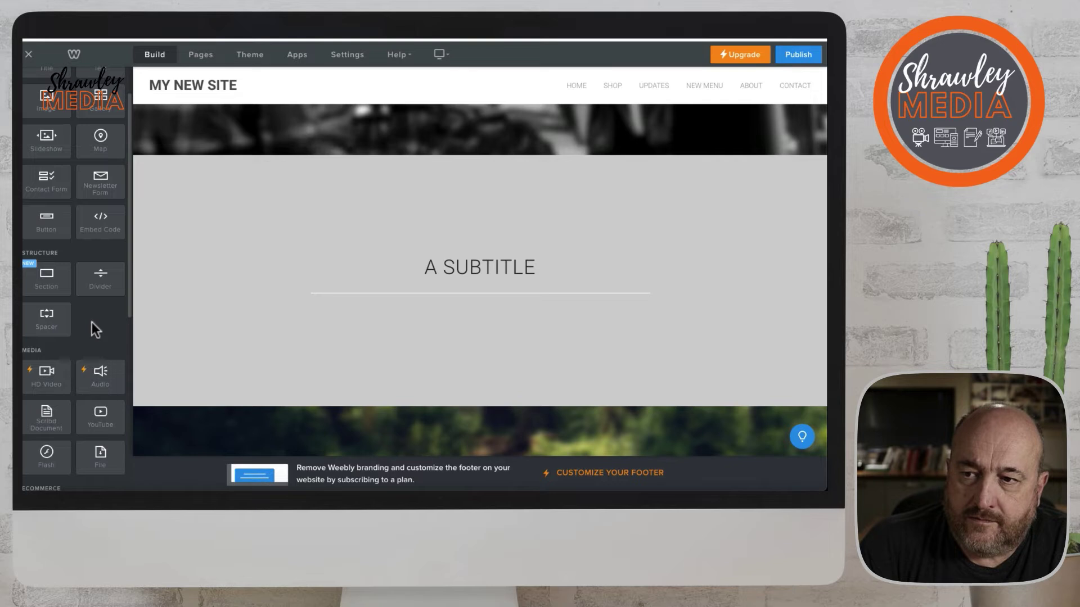
scroll(92, 322, down, 1)
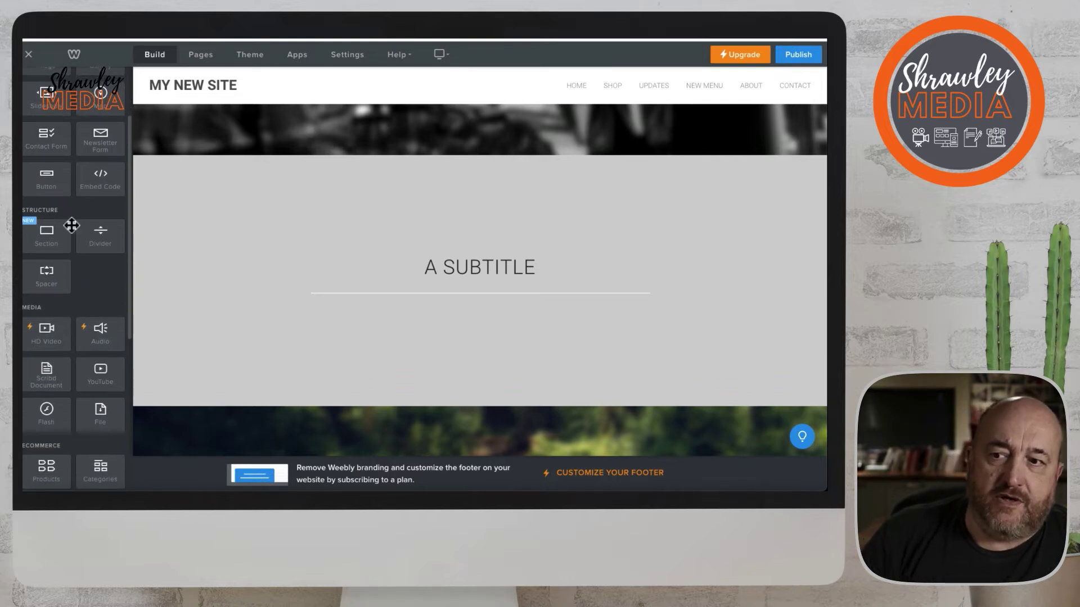
scroll(70, 224, up, 2)
drag(54, 147, 253, 272)
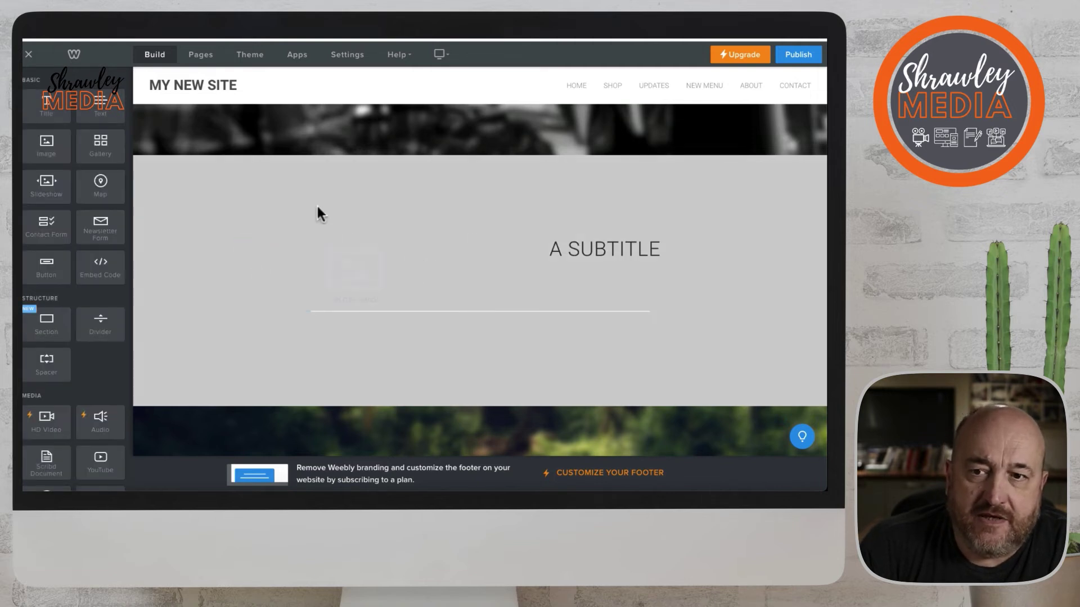
Upload Weebly Icon.png into the image and move the divider under 'A SUBTITLE'
click(357, 287)
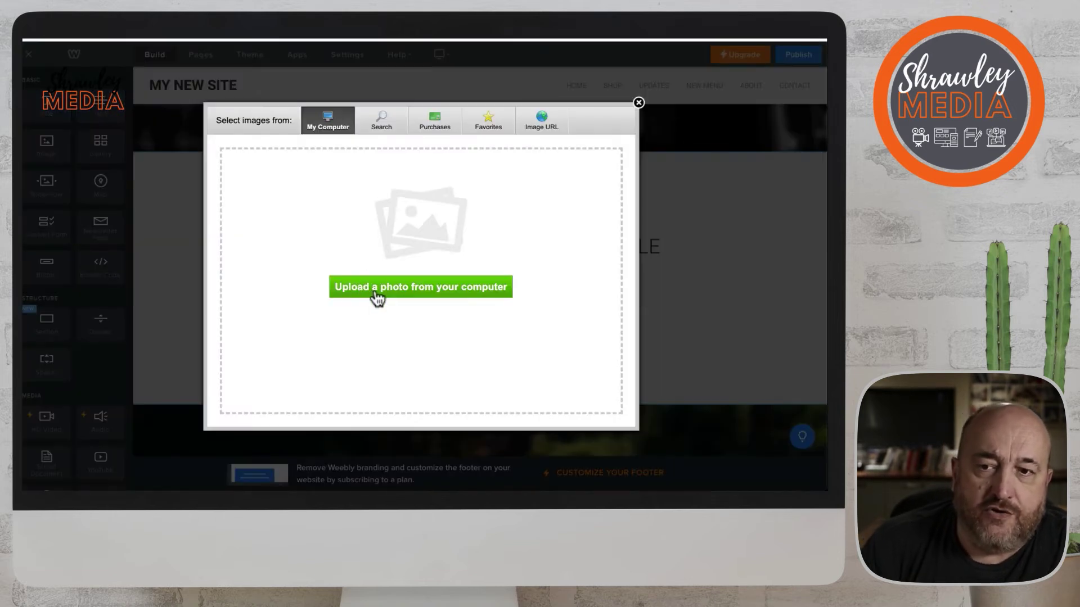
click(377, 298)
click(283, 170)
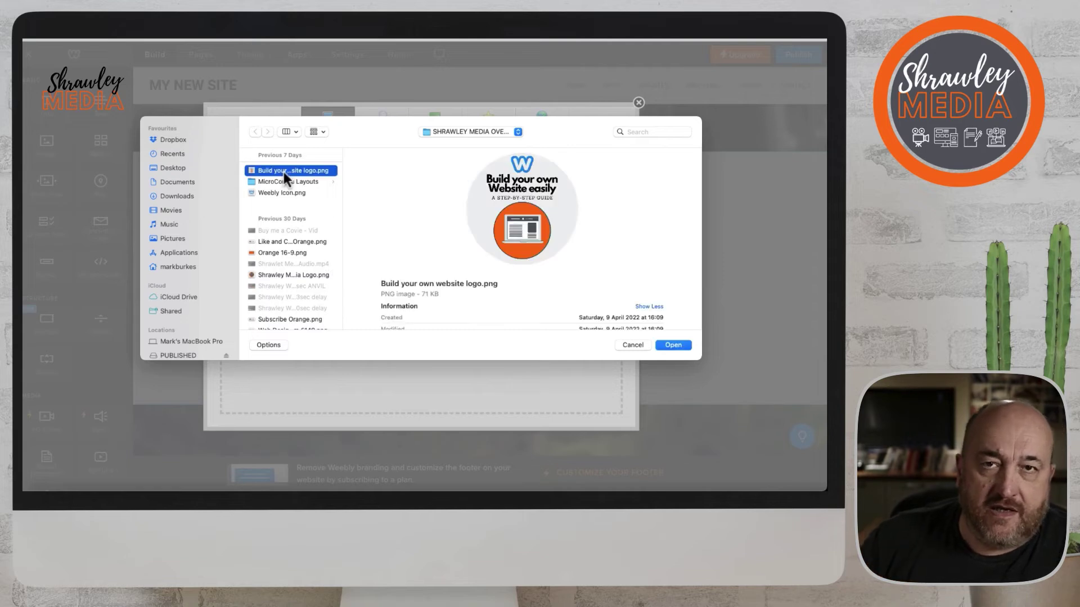
click(278, 193)
click(672, 345)
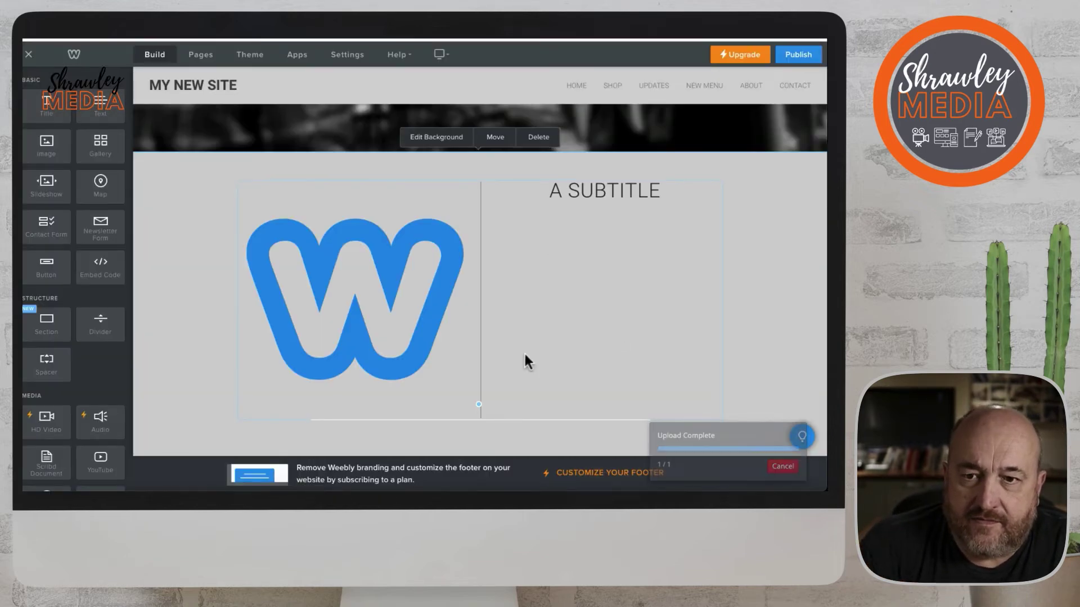
drag(484, 420, 591, 224)
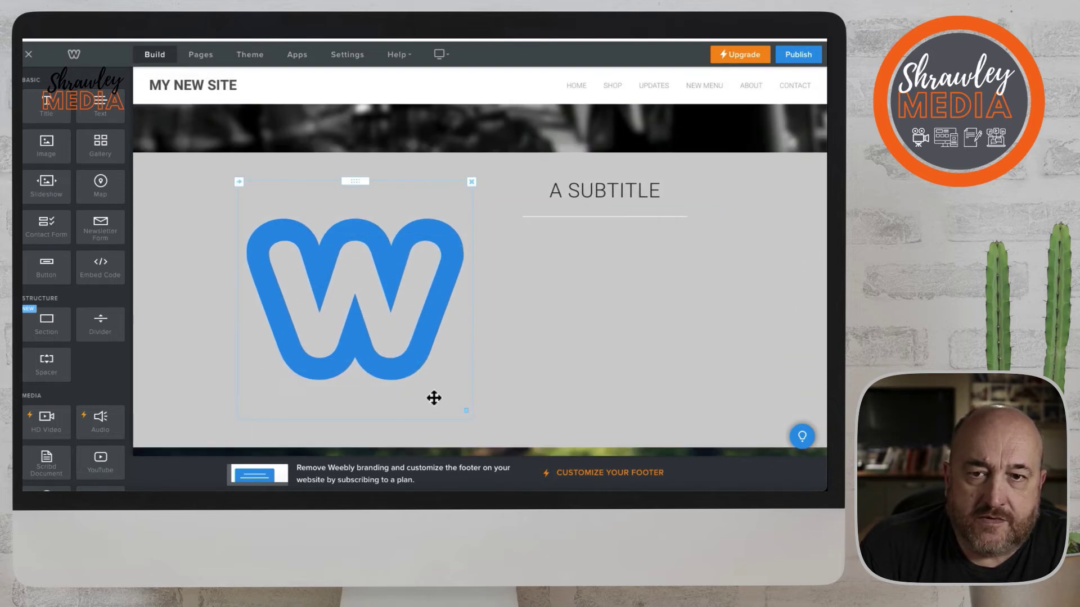
Shrink the W logo and drag the column boundary left to widen the subtitle column
drag(465, 410, 408, 330)
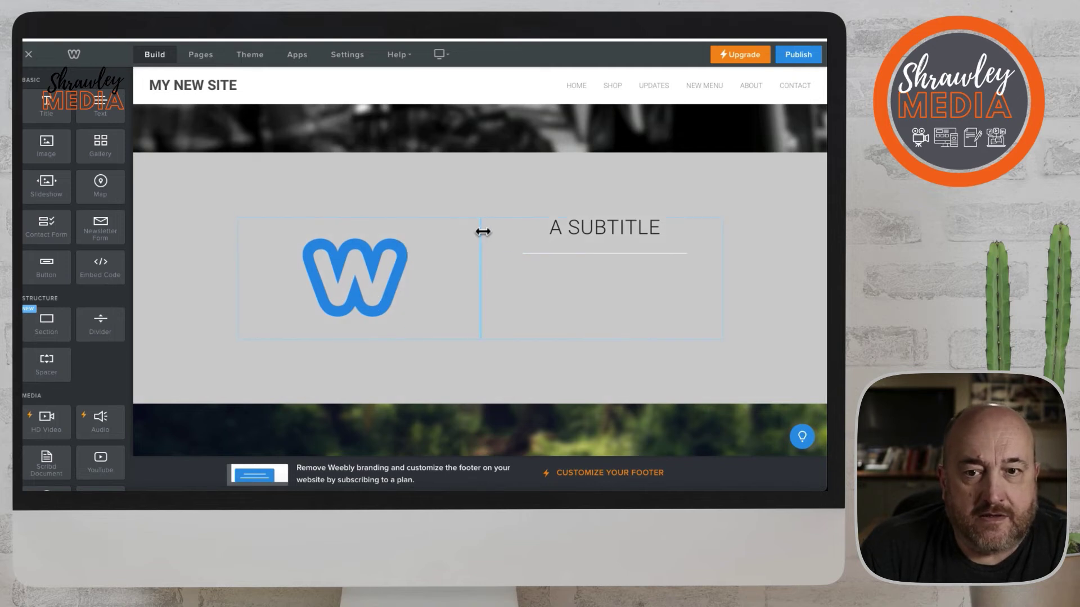
drag(482, 232, 367, 232)
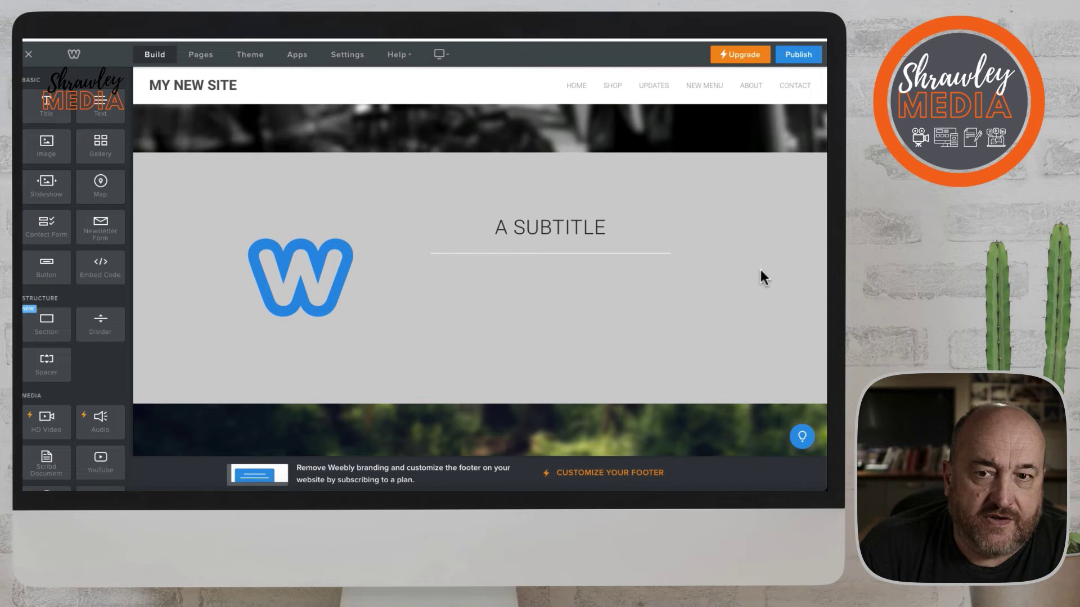
mouse_move(763, 270)
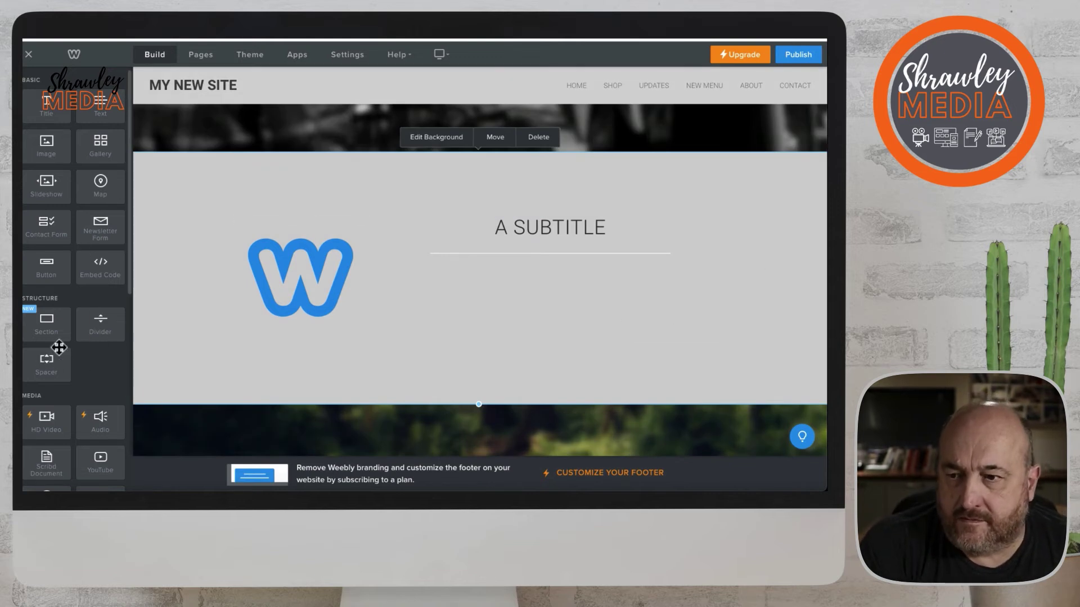
Add a YouTube video element to the section and drag the W logo to a new spot
scroll(67, 355, down, 3)
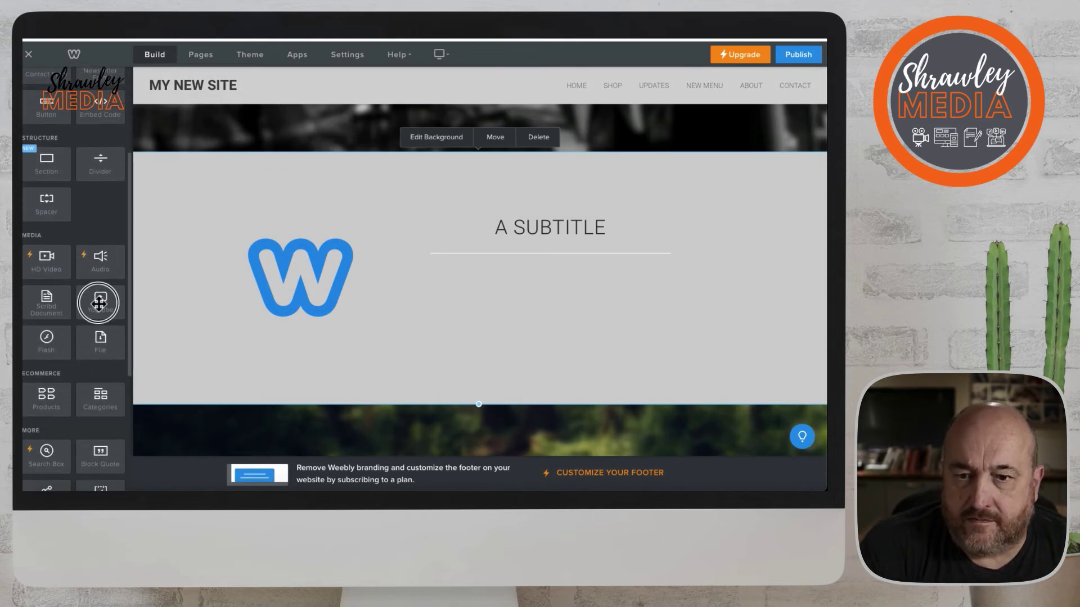
drag(99, 303, 498, 278)
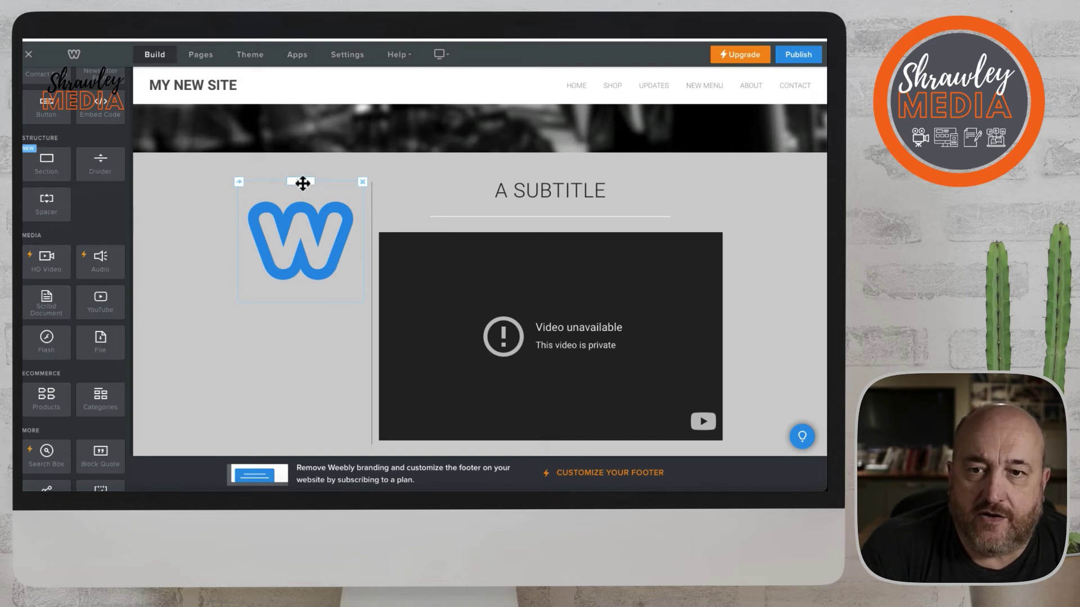
drag(303, 183, 495, 202)
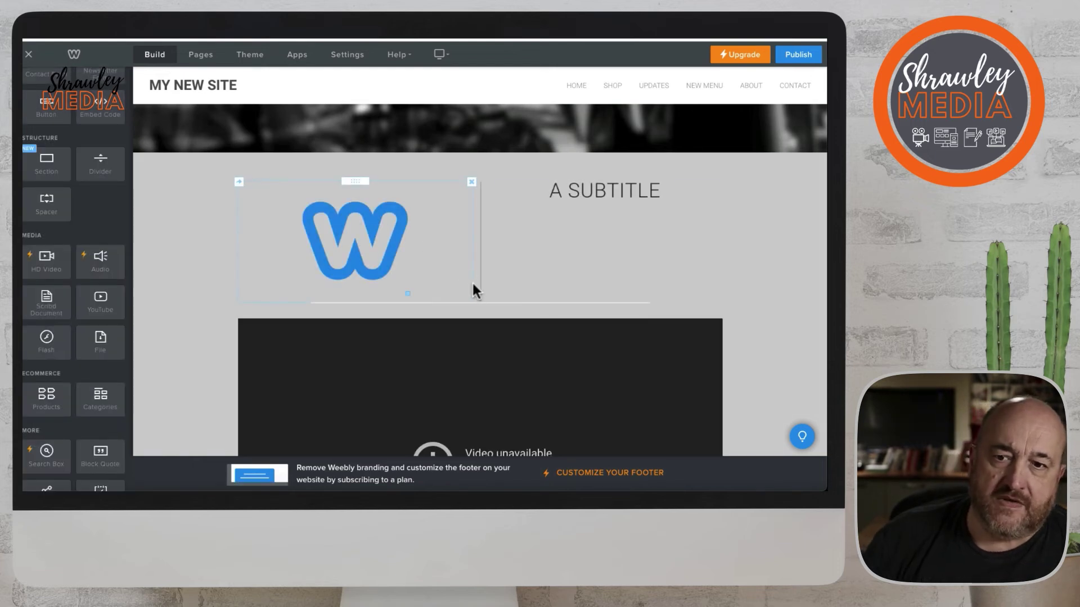
Shrink the W logo further and narrow its column
click(403, 293)
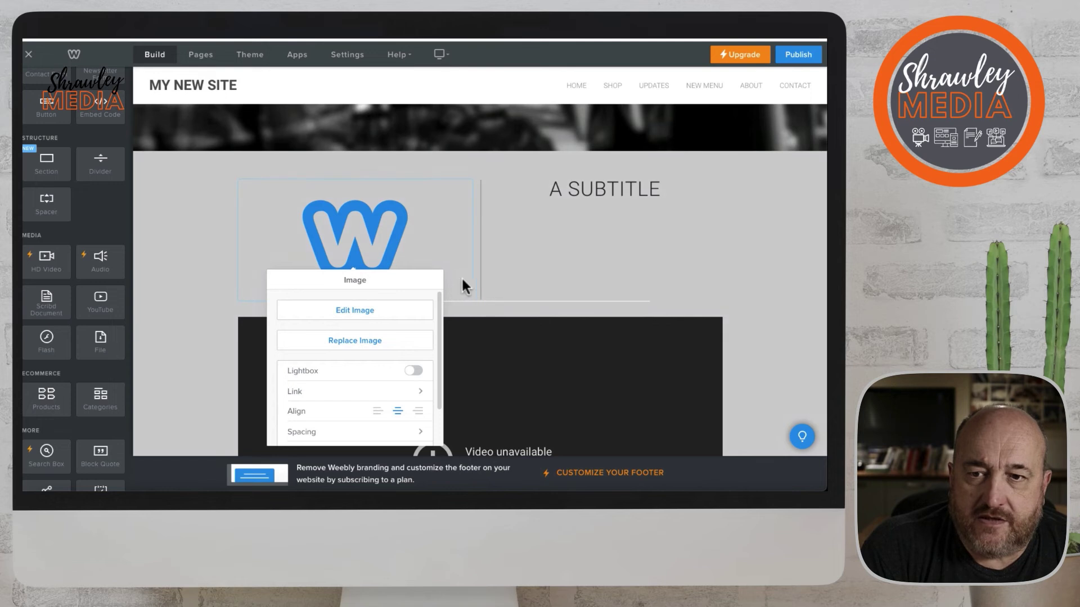
click(511, 270)
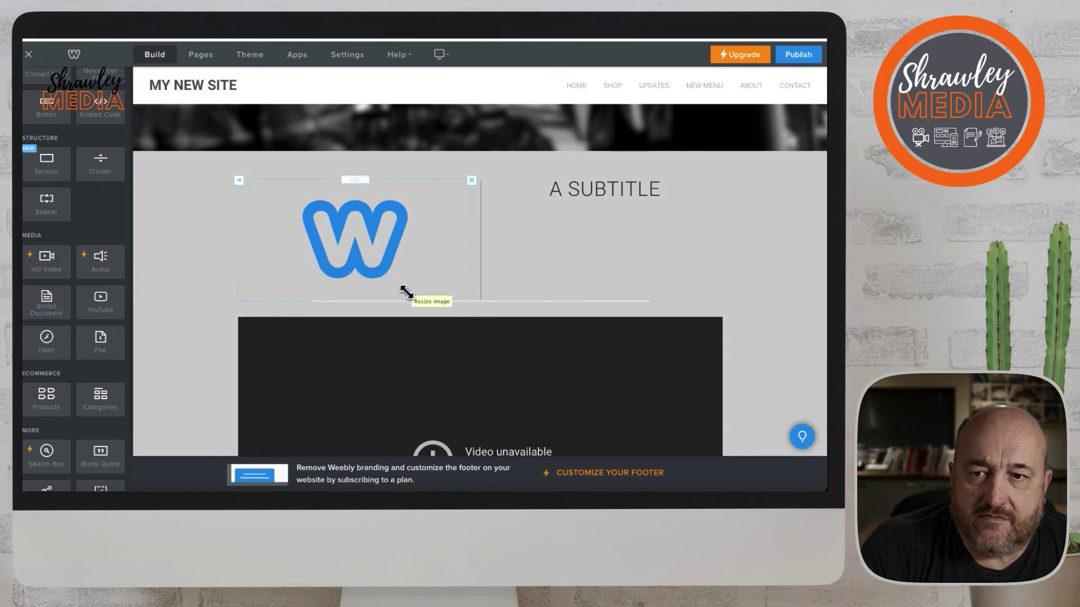
drag(404, 293, 357, 244)
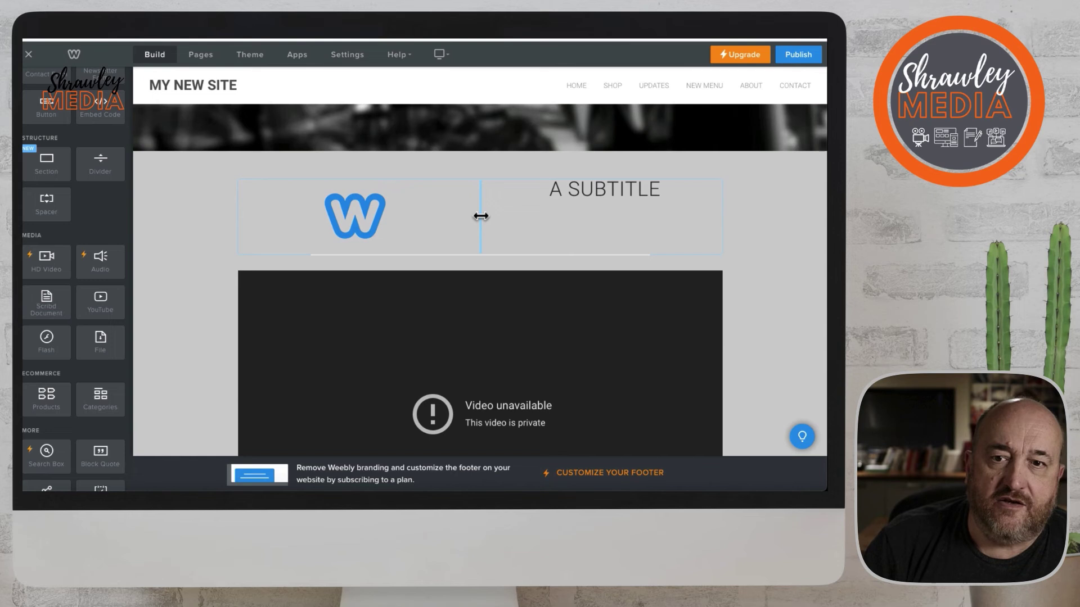
drag(480, 216, 345, 213)
Left-align the 'A SUBTITLE' text
click(466, 191)
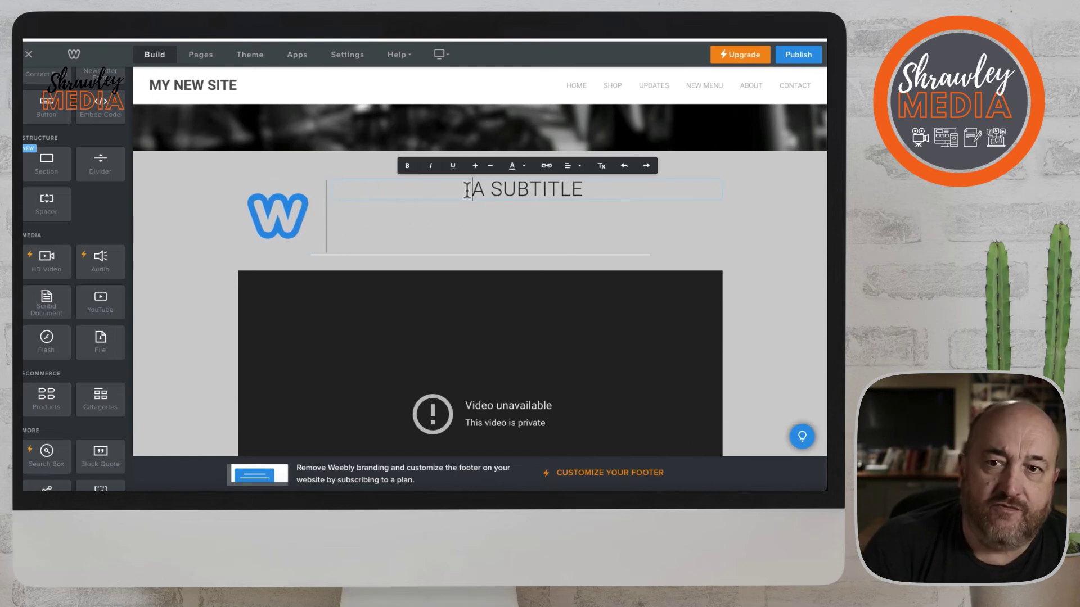
drag(468, 190, 597, 186)
click(568, 167)
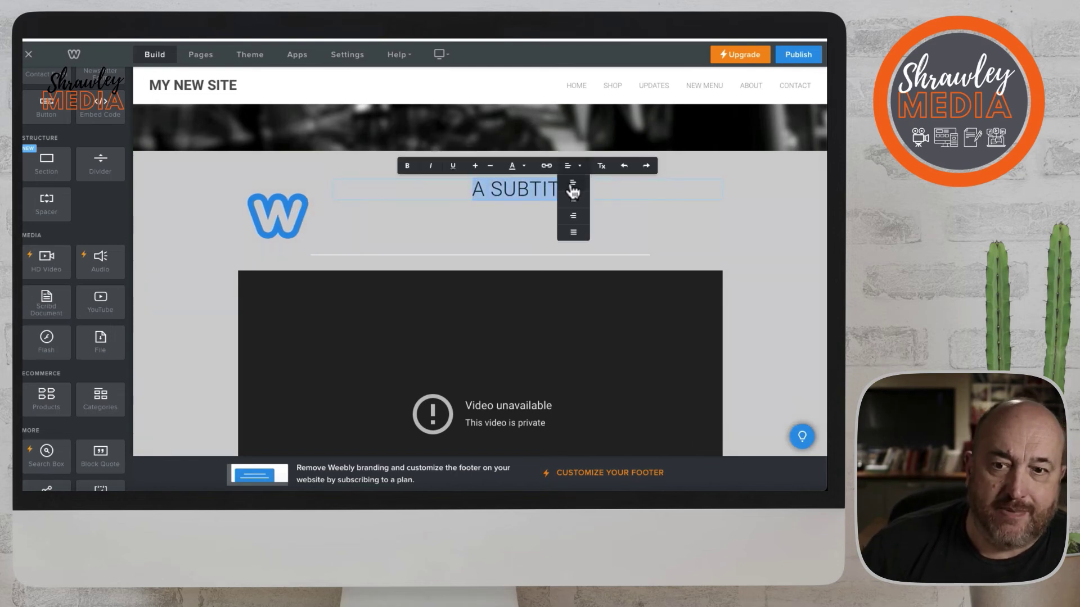
click(573, 191)
click(452, 220)
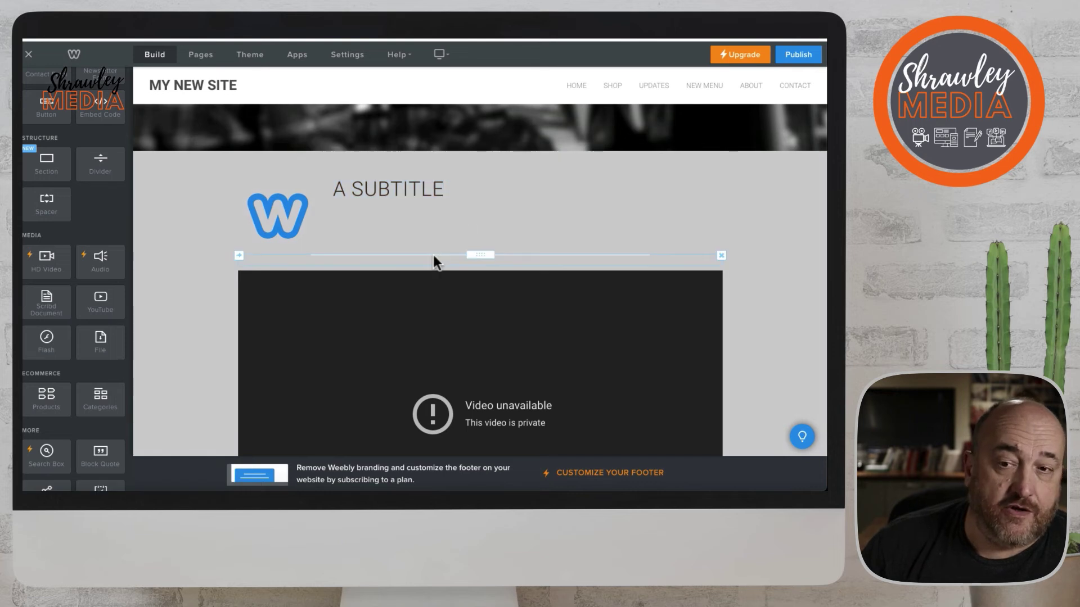
Set the divider to 100% width and move the YouTube video beneath it in the right column
drag(477, 254, 483, 215)
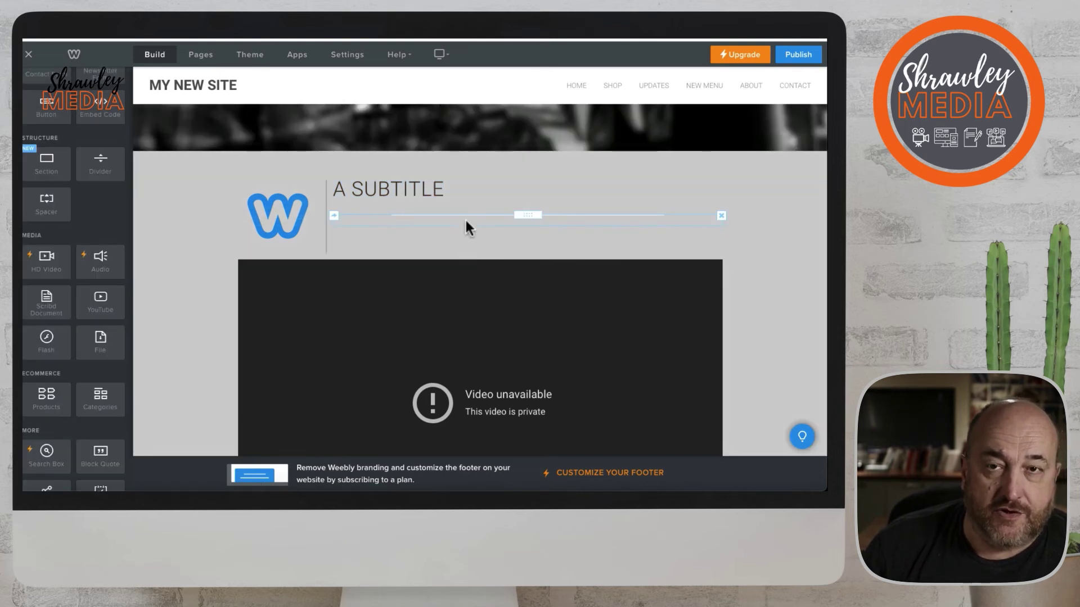
click(464, 216)
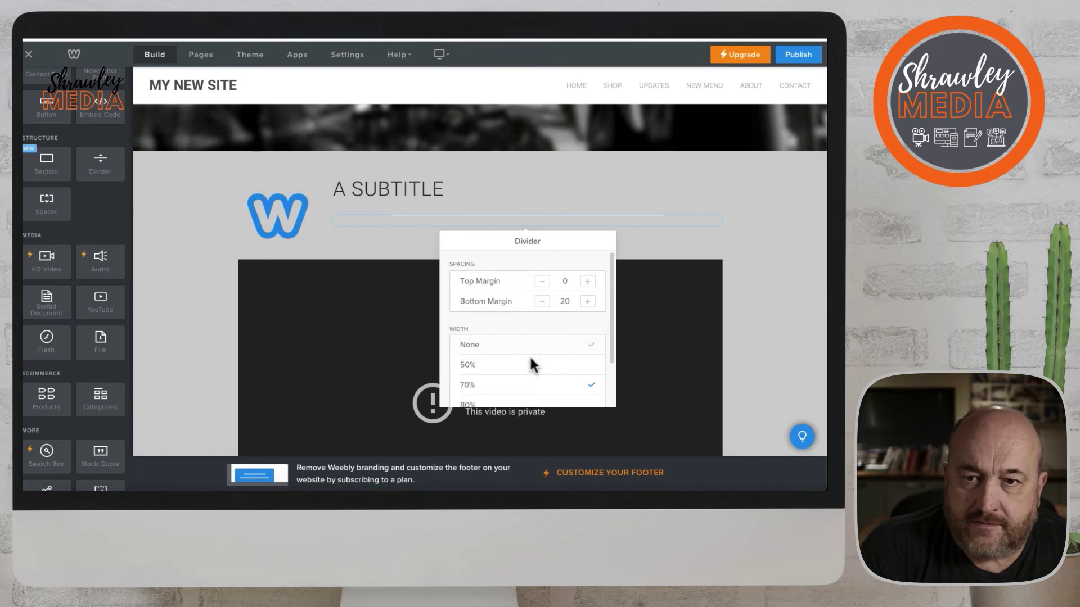
scroll(532, 364, down, 2)
click(488, 387)
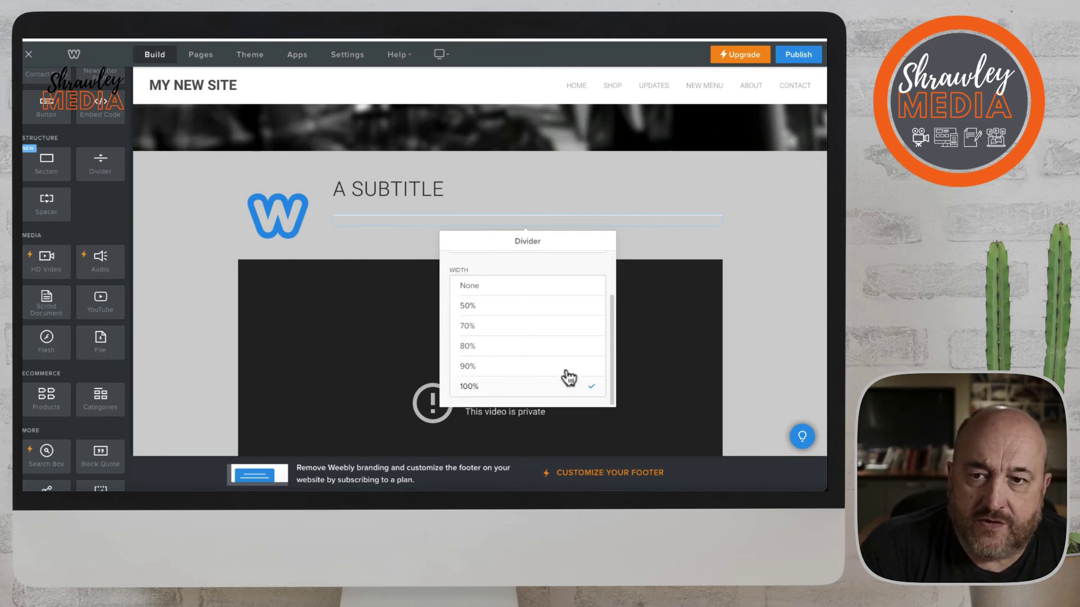
click(775, 311)
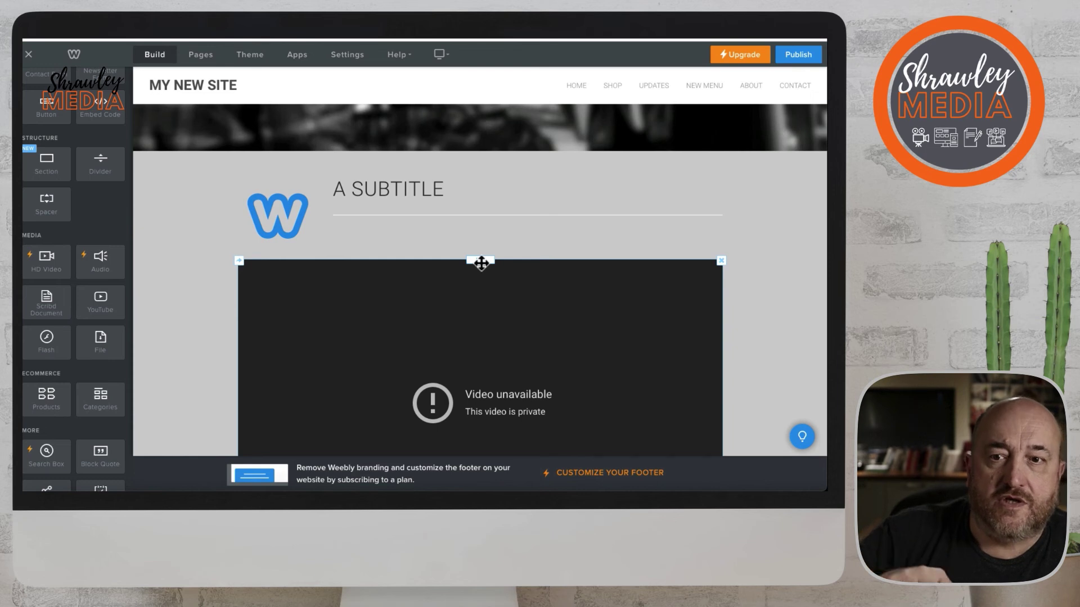
drag(480, 263, 526, 231)
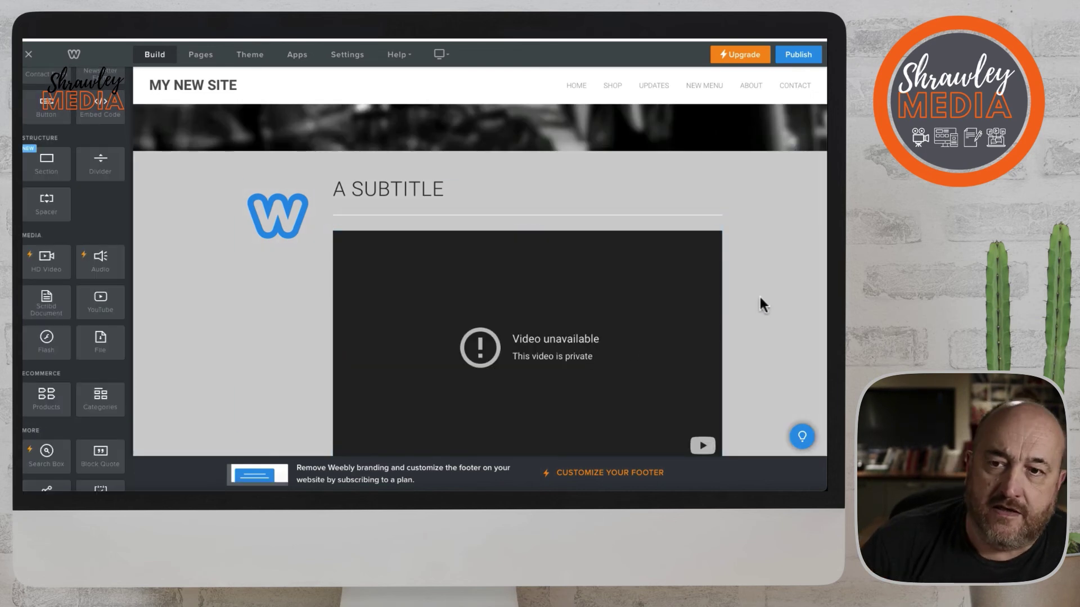
scroll(758, 295, down, 1)
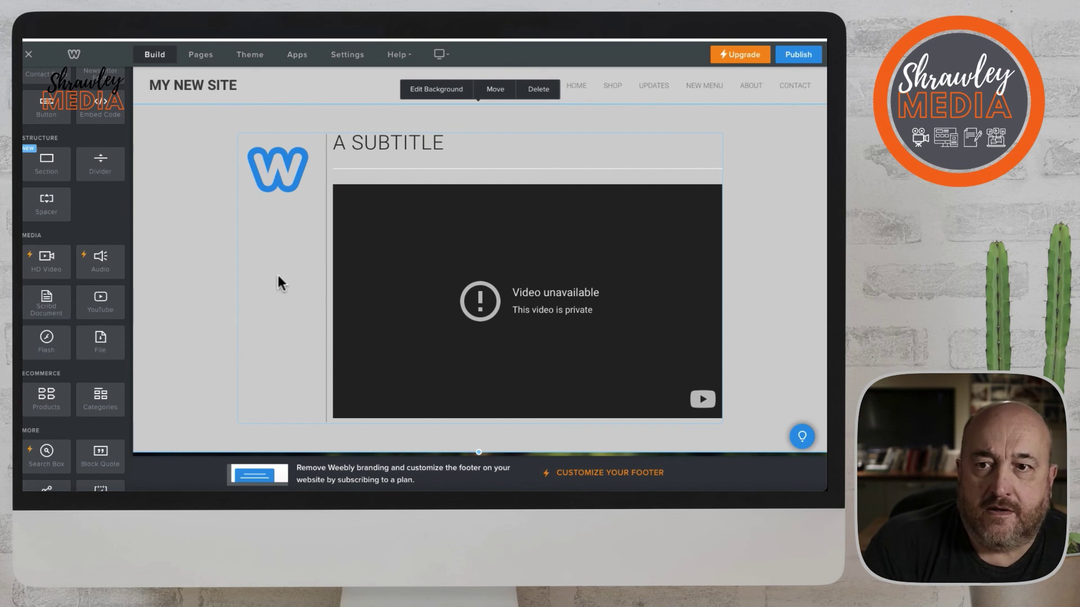
Set the W logo's top margin to 0 in its Spacing settings
click(286, 172)
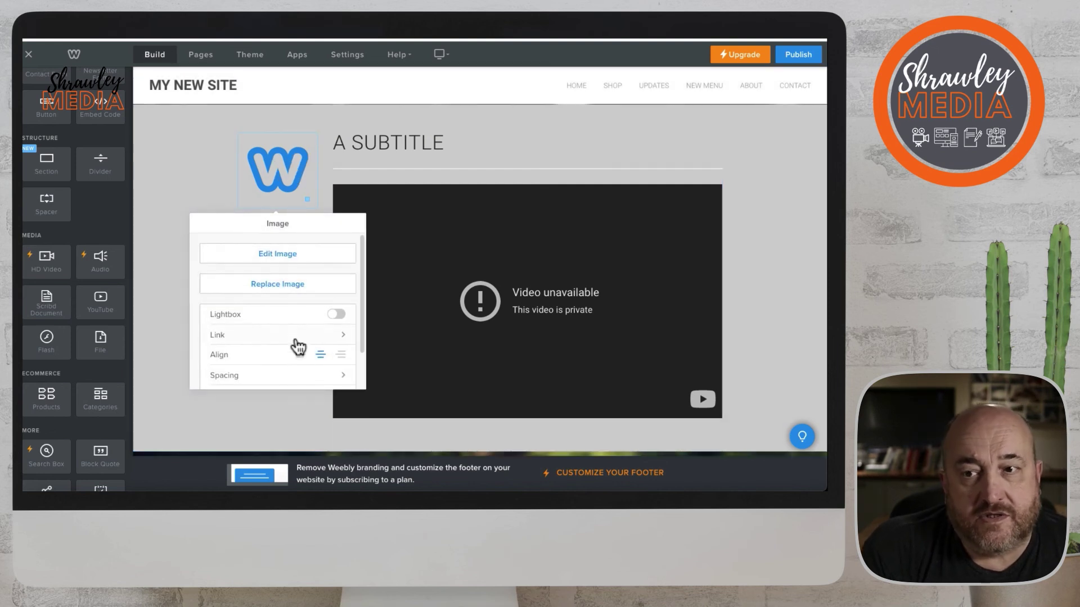
click(271, 376)
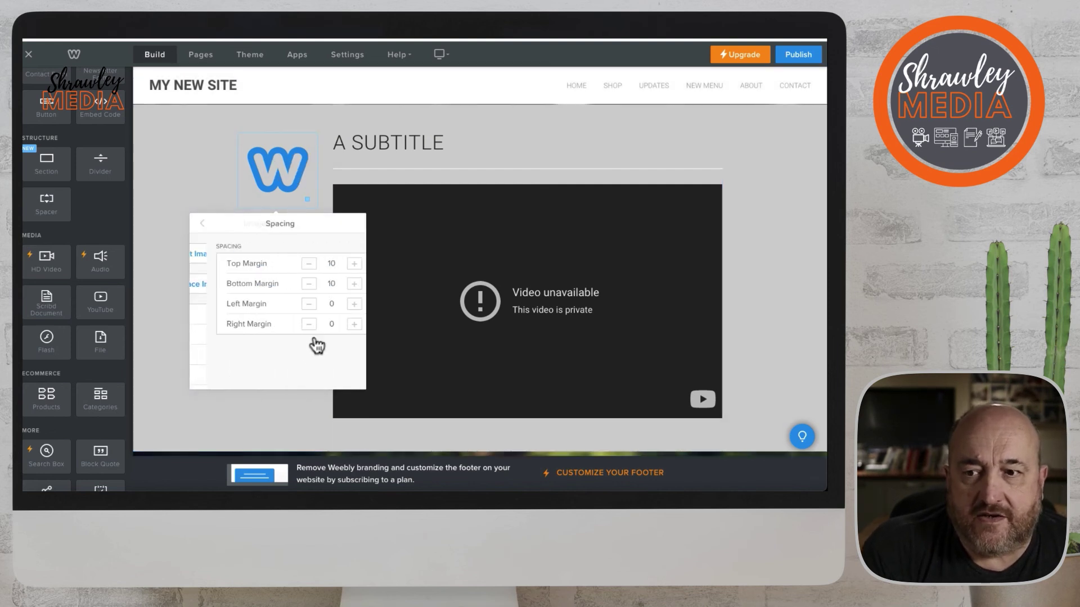
click(291, 263)
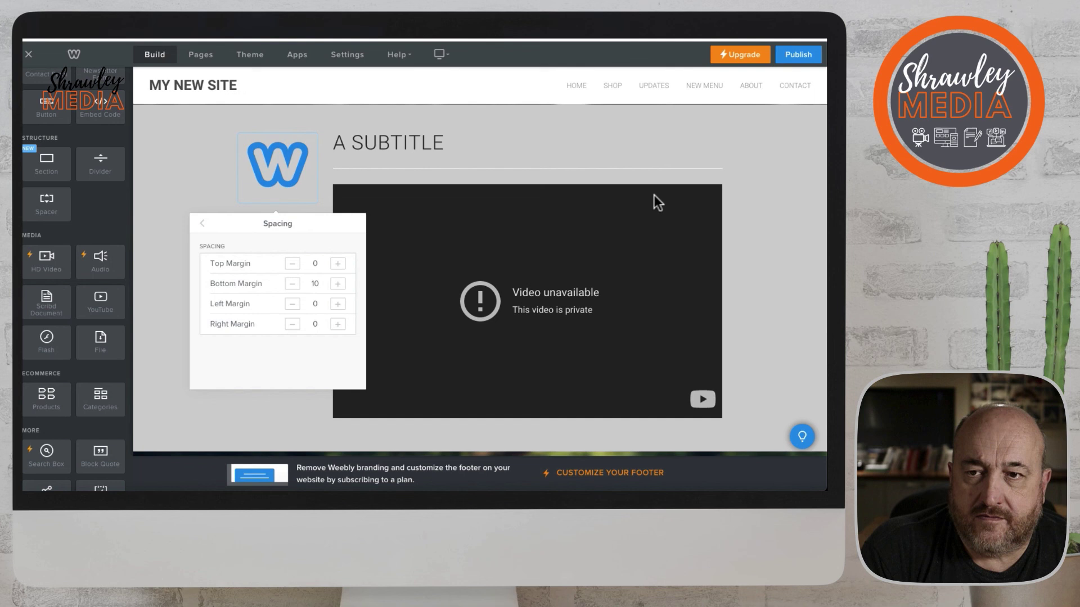
click(785, 231)
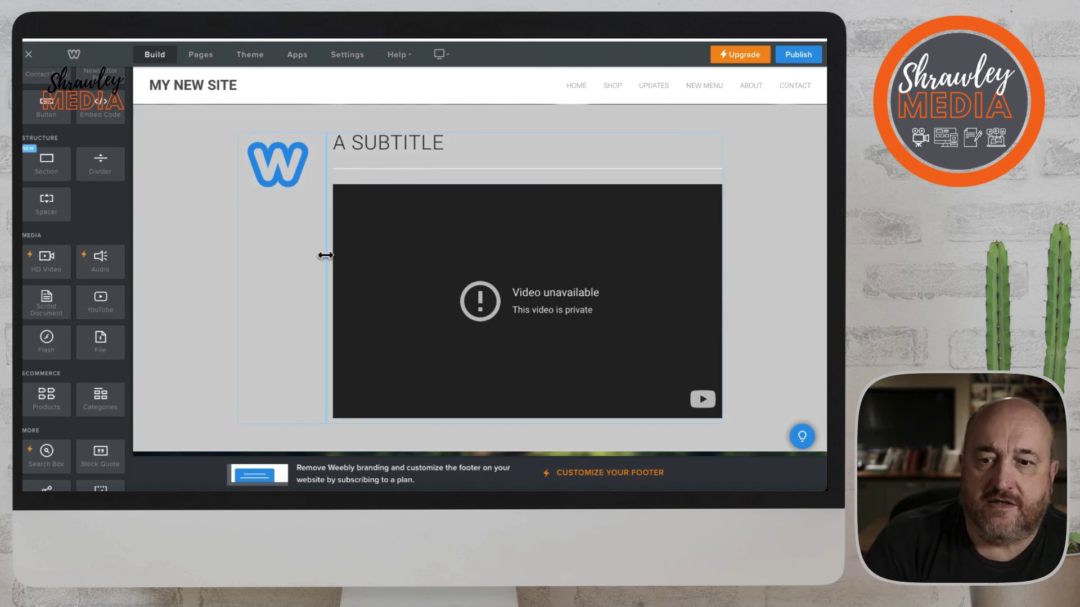
Widen the logo column, narrowing the subtitle and video column beside it
drag(325, 256, 346, 253)
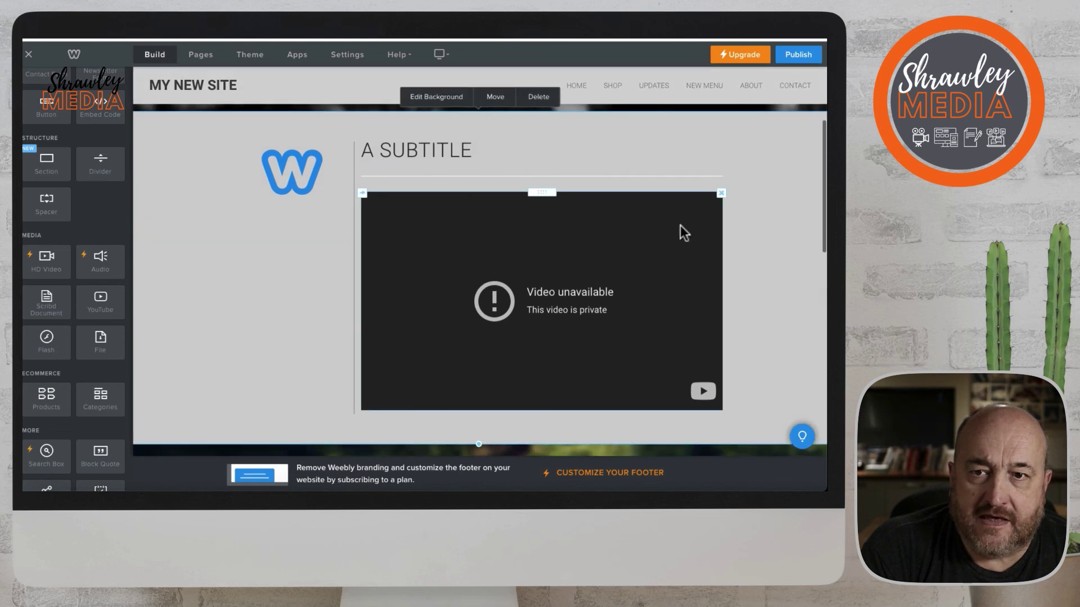
scroll(674, 205, down, 1)
scroll(673, 206, up, 4)
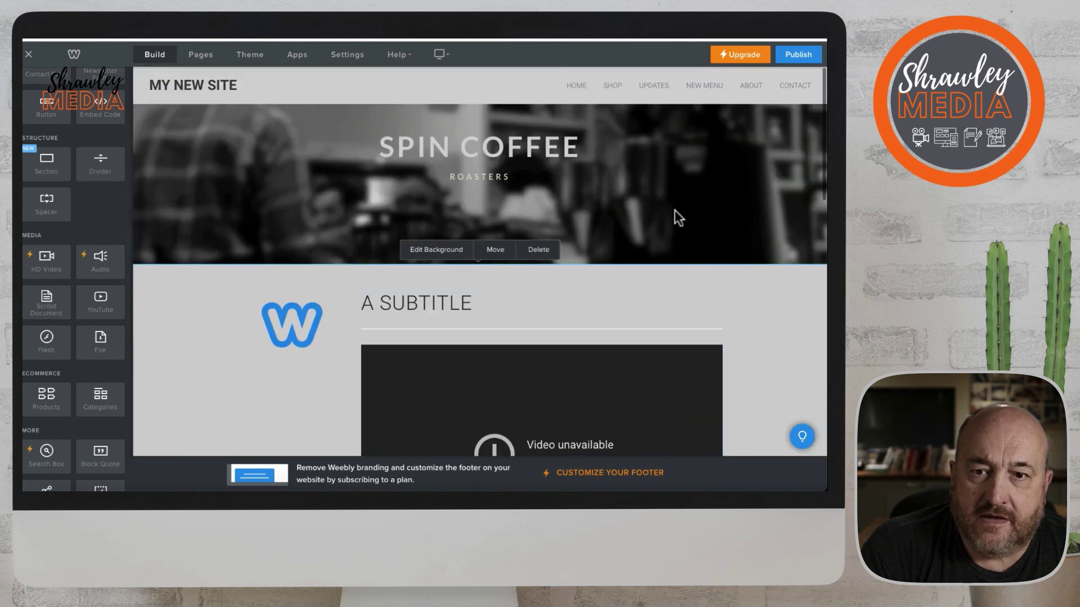
scroll(675, 216, down, 3)
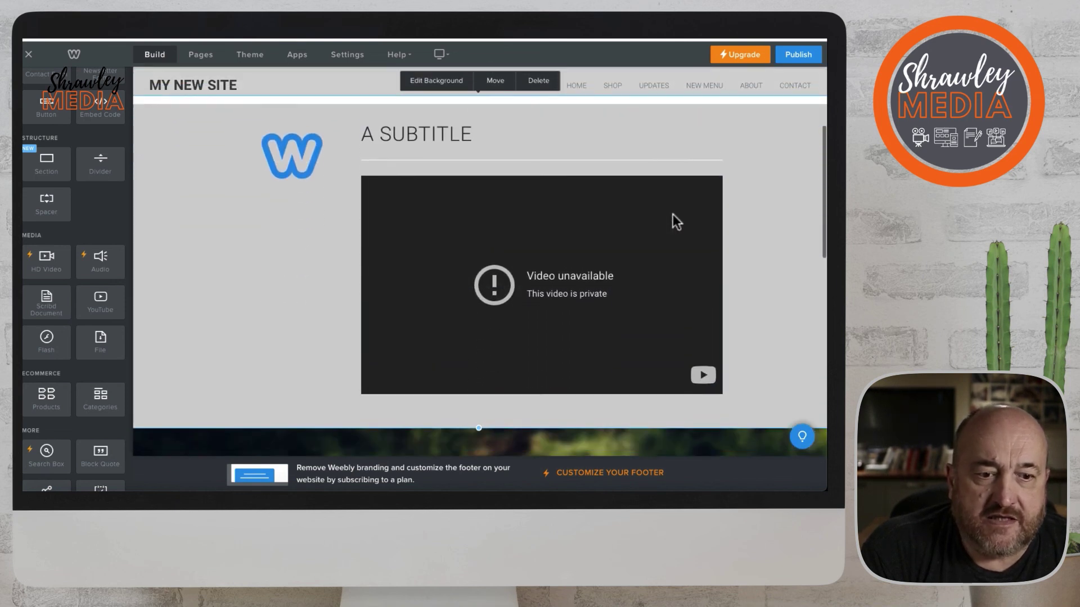